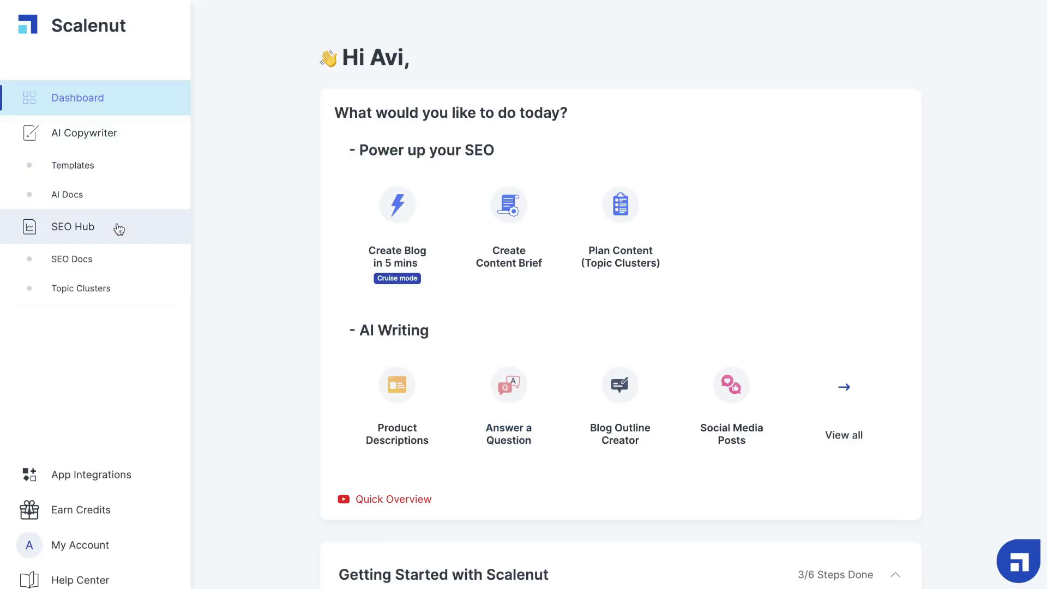
click(118, 229)
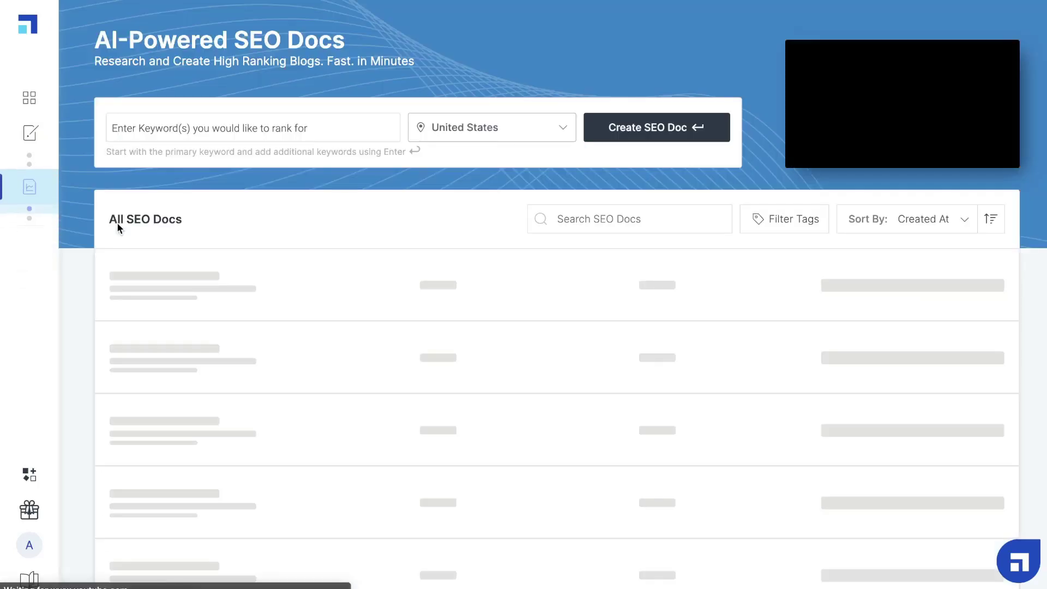
mouse_move(50, 173)
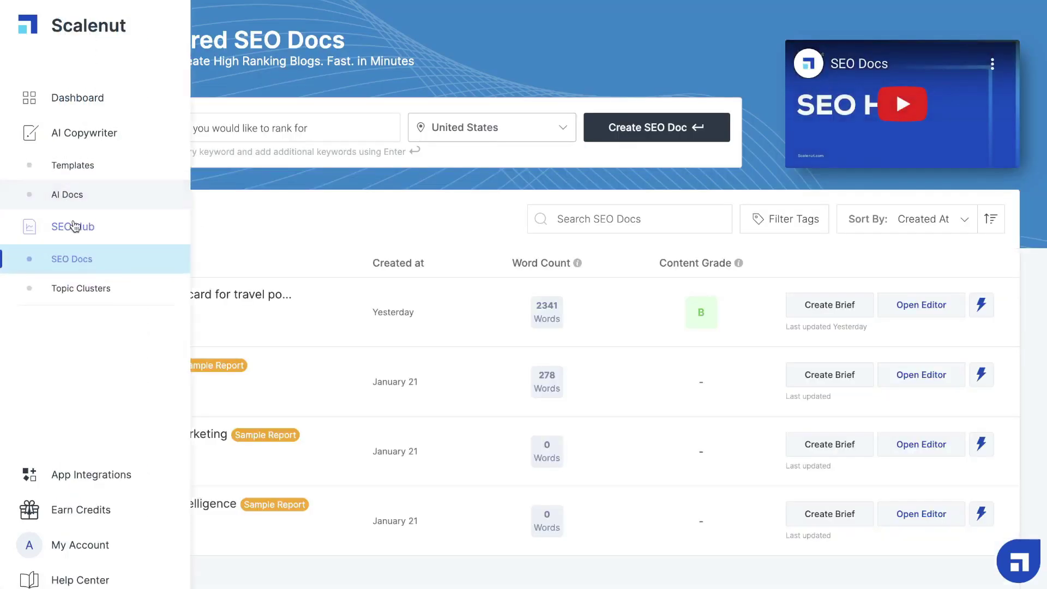
click(78, 98)
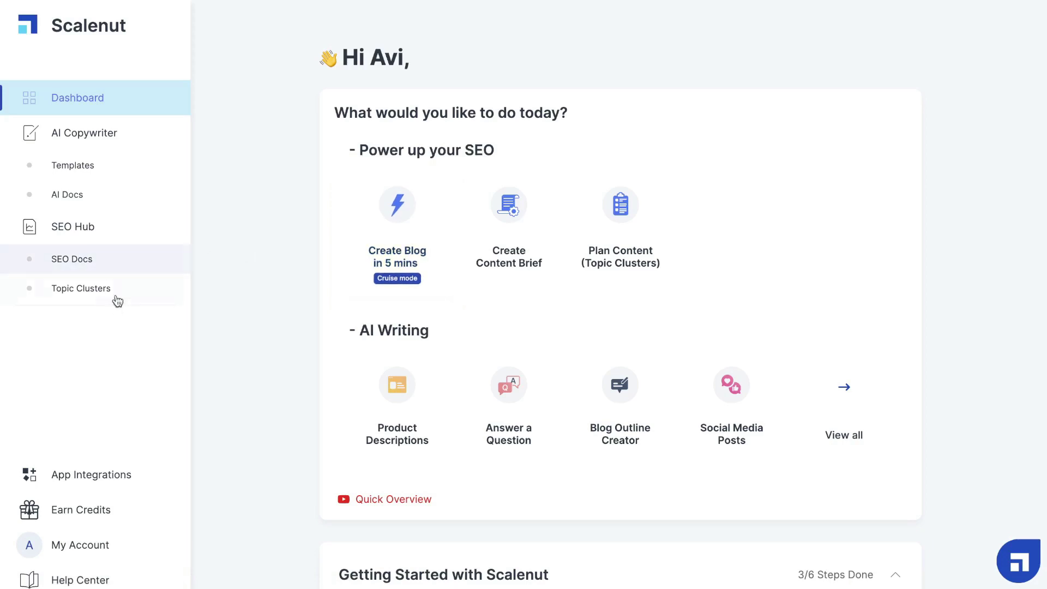
- Create a new SEO doc for the primary keyword "best watches under 1000" with United States as the target location
click(96, 274)
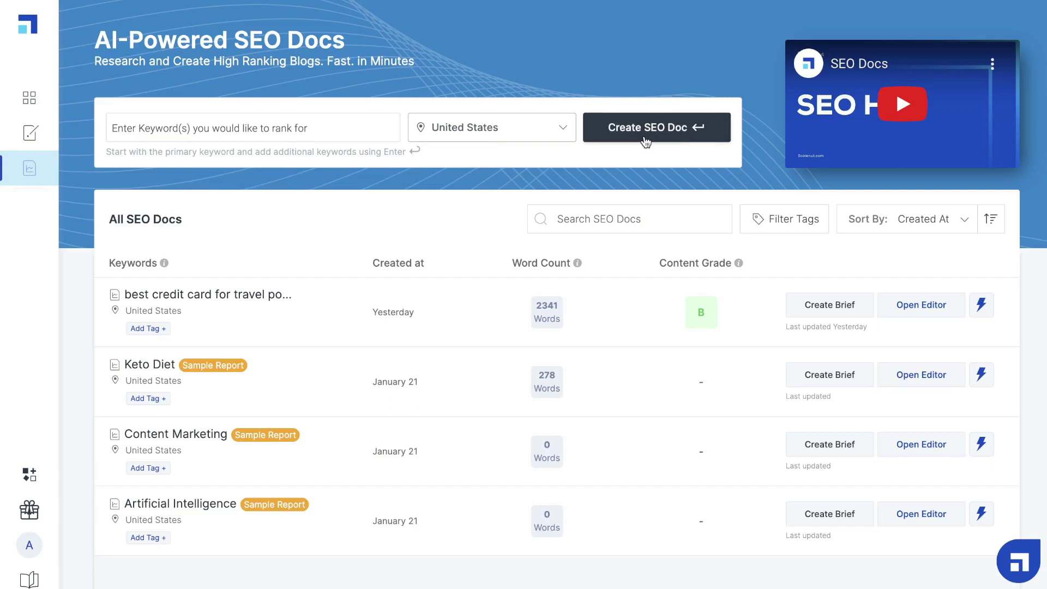
click(251, 128)
text(best watches)
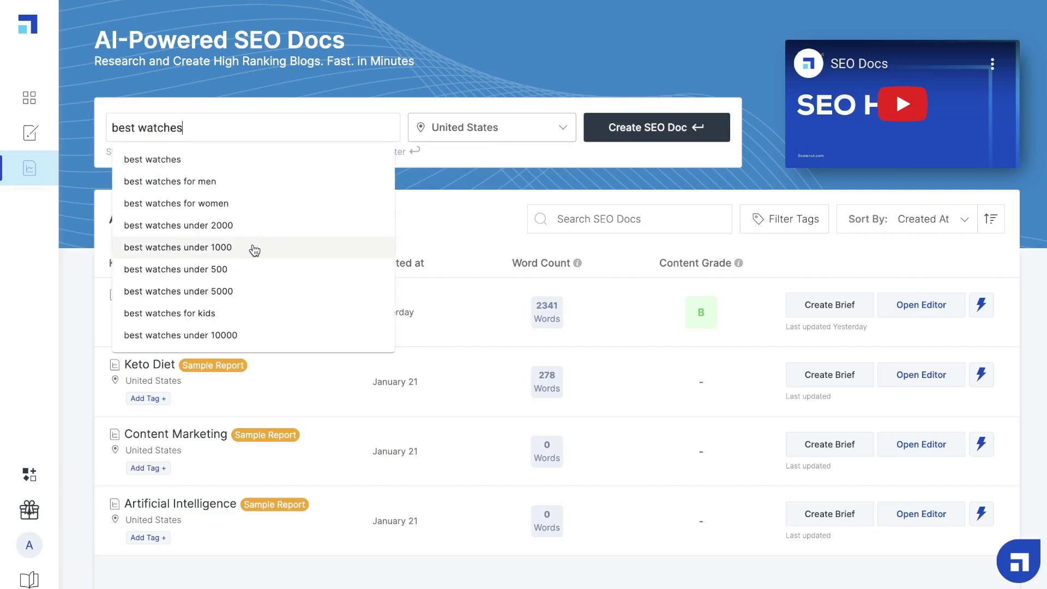
click(256, 245)
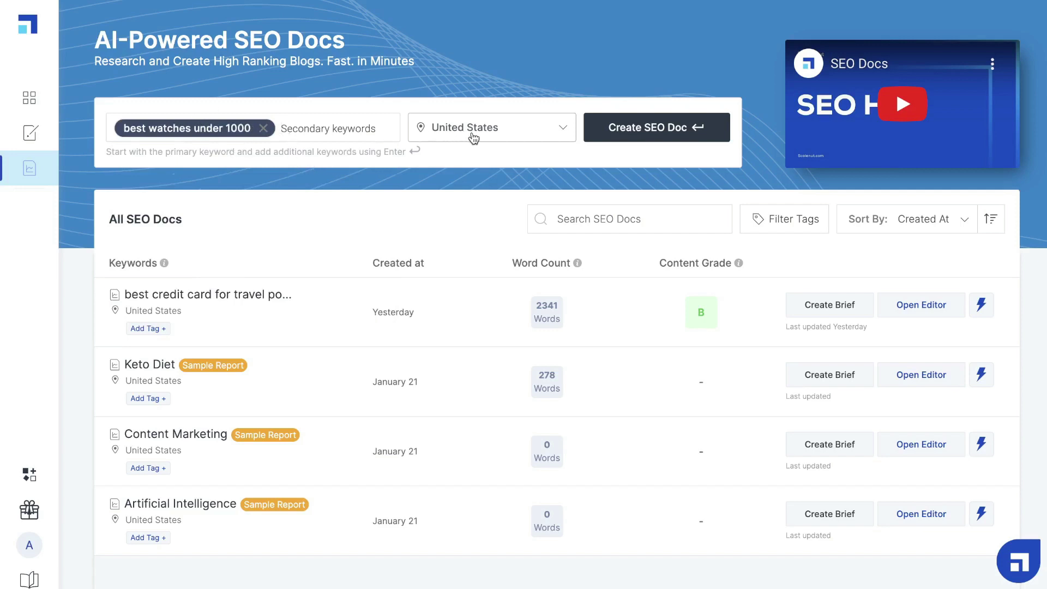
click(615, 129)
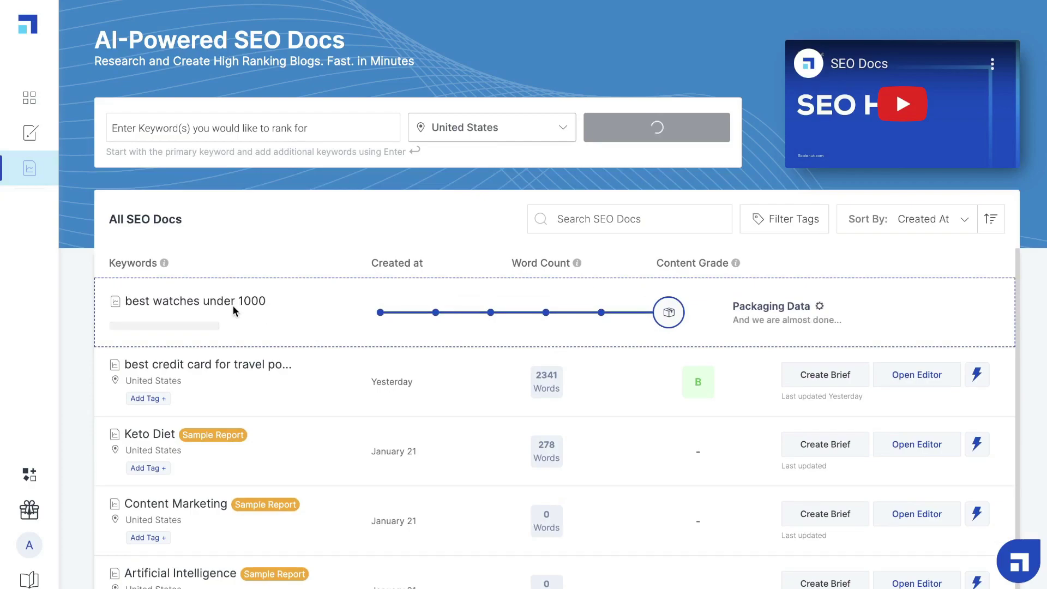
- Open the "best watches under 1000" SEO doc and review the top page statistics in its competition overview
click(176, 293)
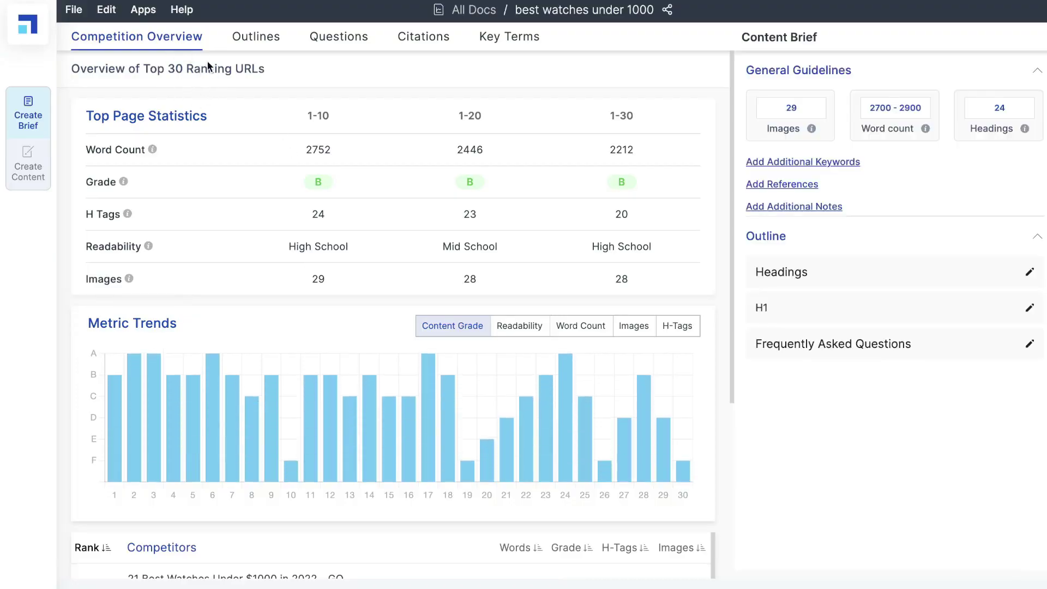
scroll(213, 95, down, 1)
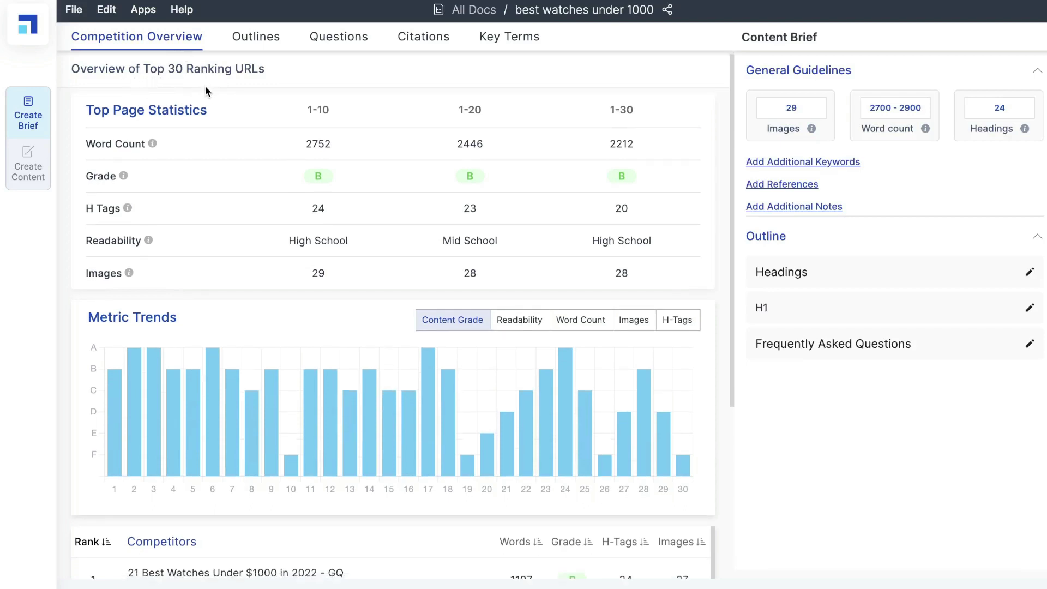
scroll(243, 94, down, 1)
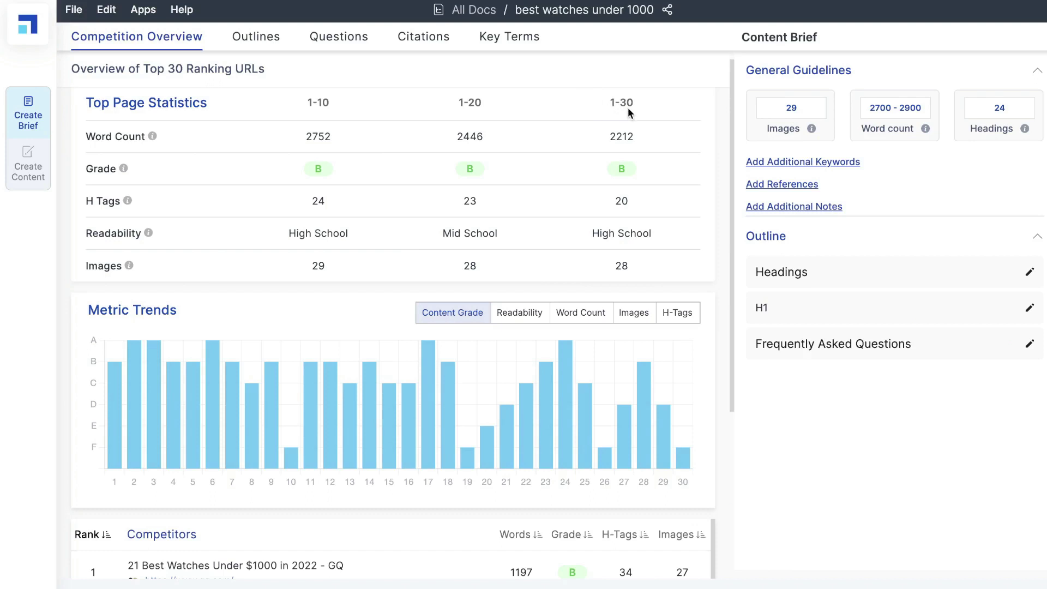
scroll(175, 260, down, 1)
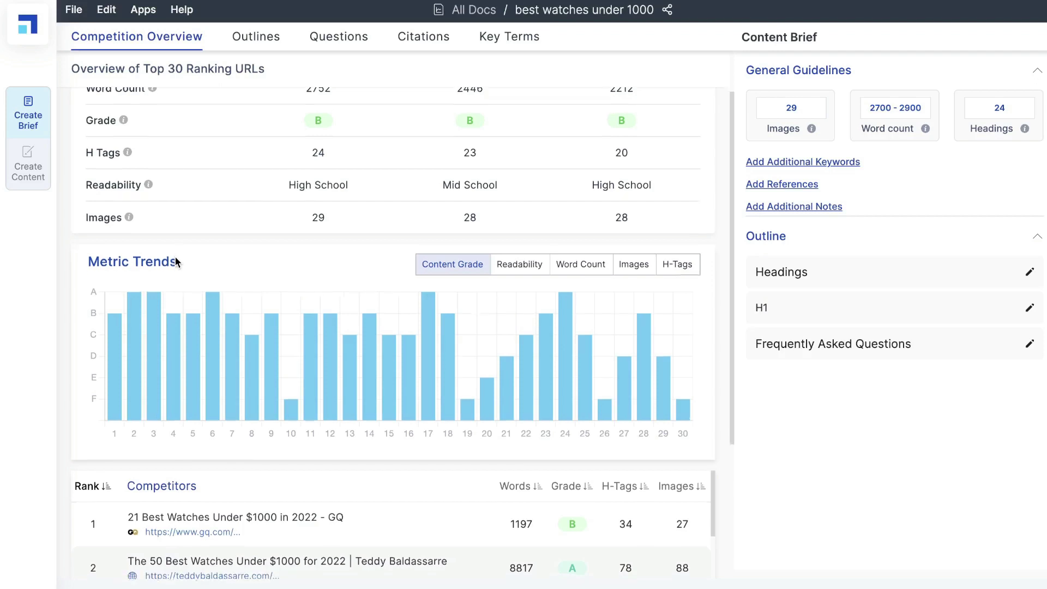
scroll(175, 256, down, 1)
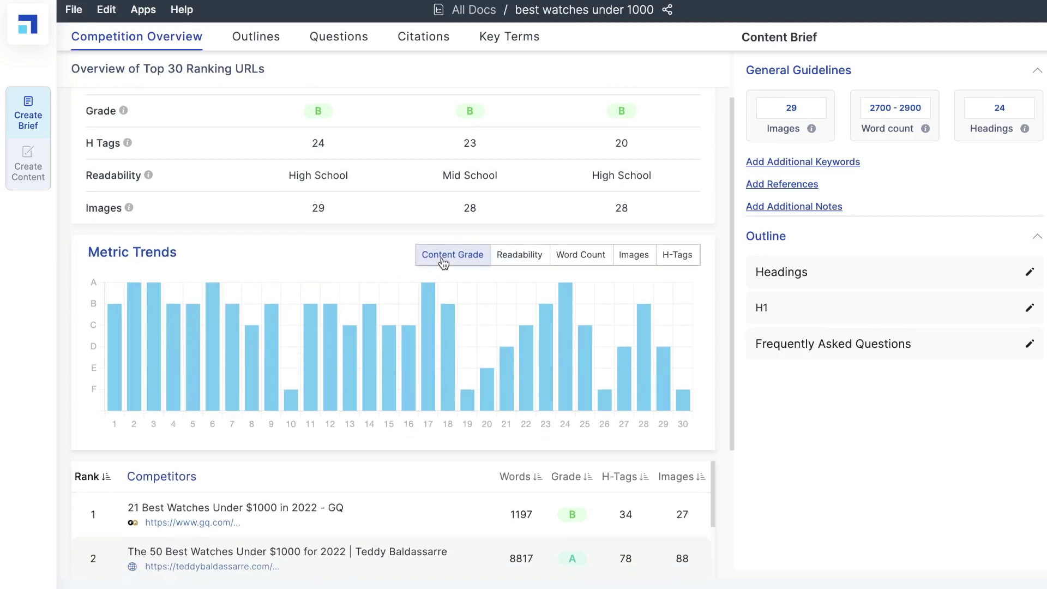
- Compare the metric trends of the top 30 pages by readability, word count, images, H-tags and content grade
click(518, 254)
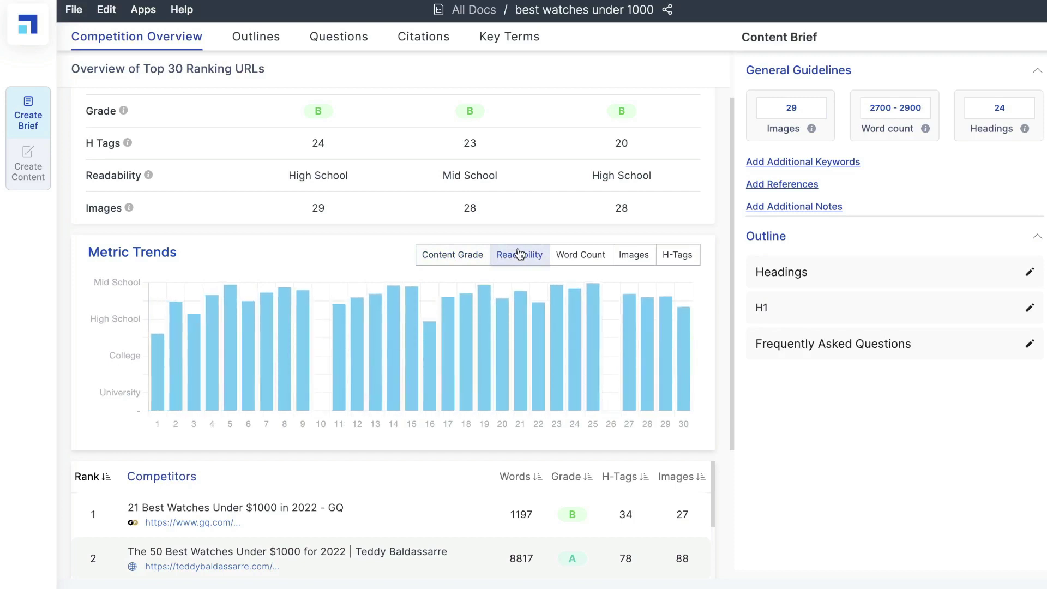
click(573, 254)
click(632, 255)
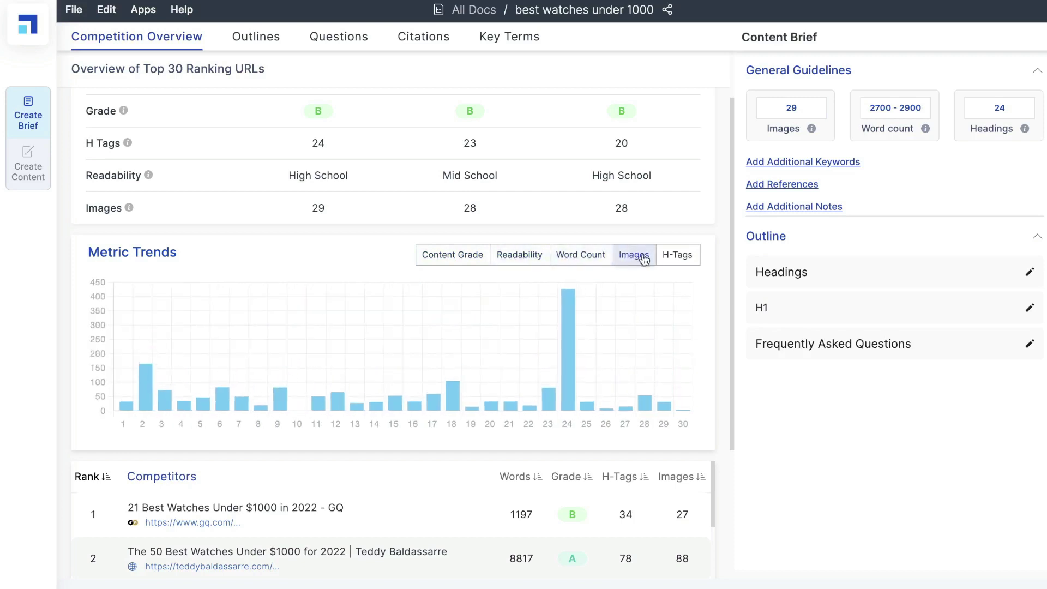
click(677, 256)
click(453, 254)
scroll(327, 338, down, 1)
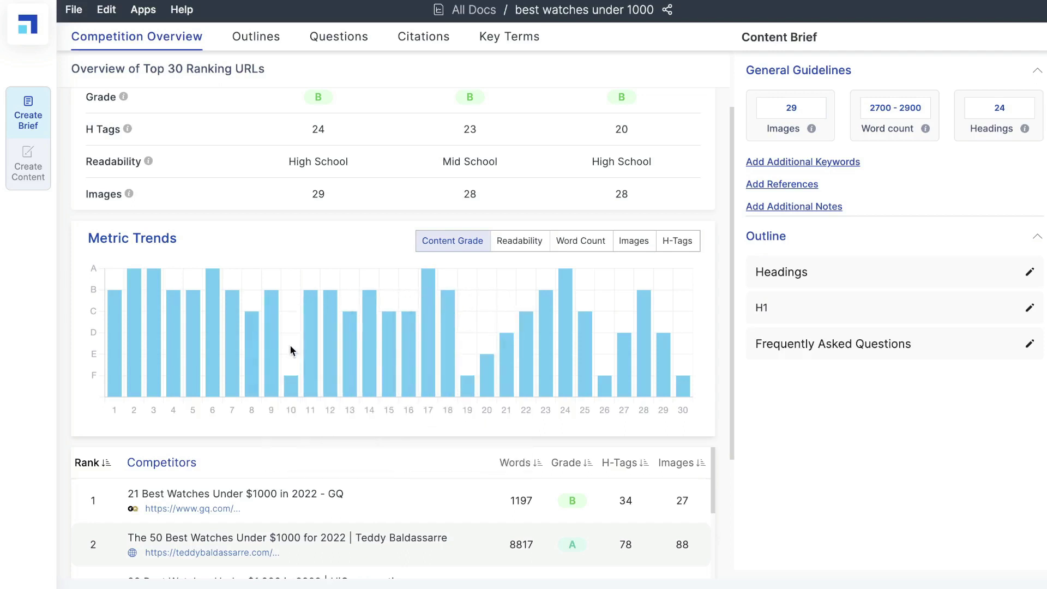
click(581, 242)
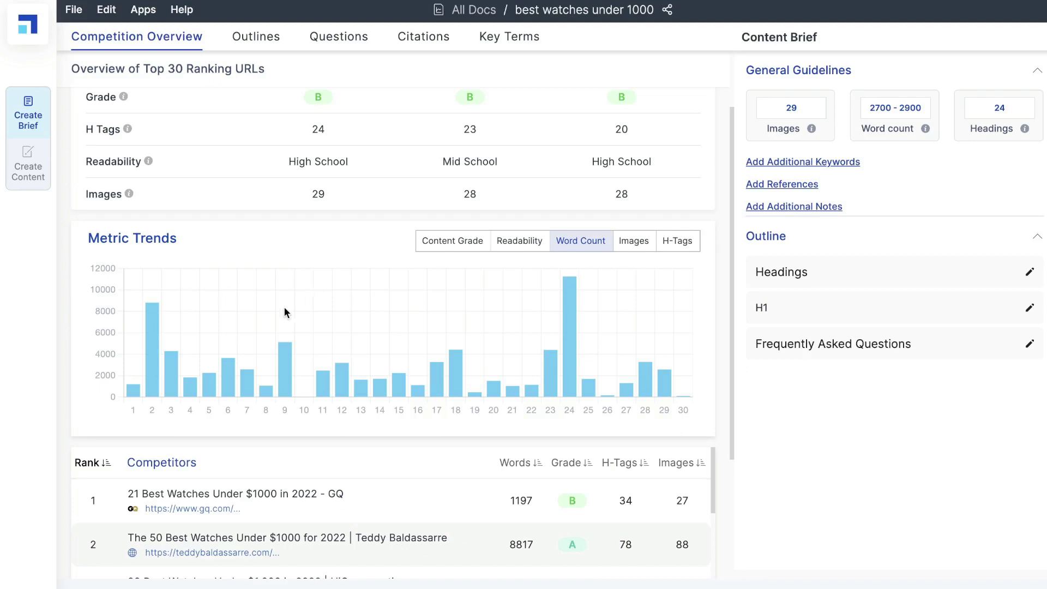
click(464, 240)
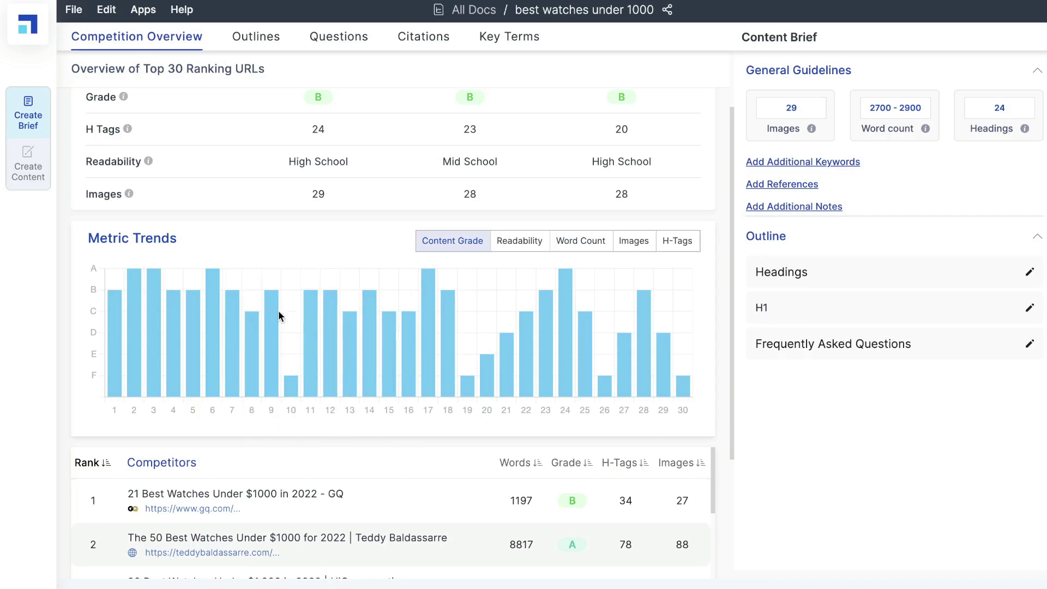
- Look through the ranked competitors list and open the third-ranked HiConsumption article in a separate browser tab
scroll(281, 305, down, 3)
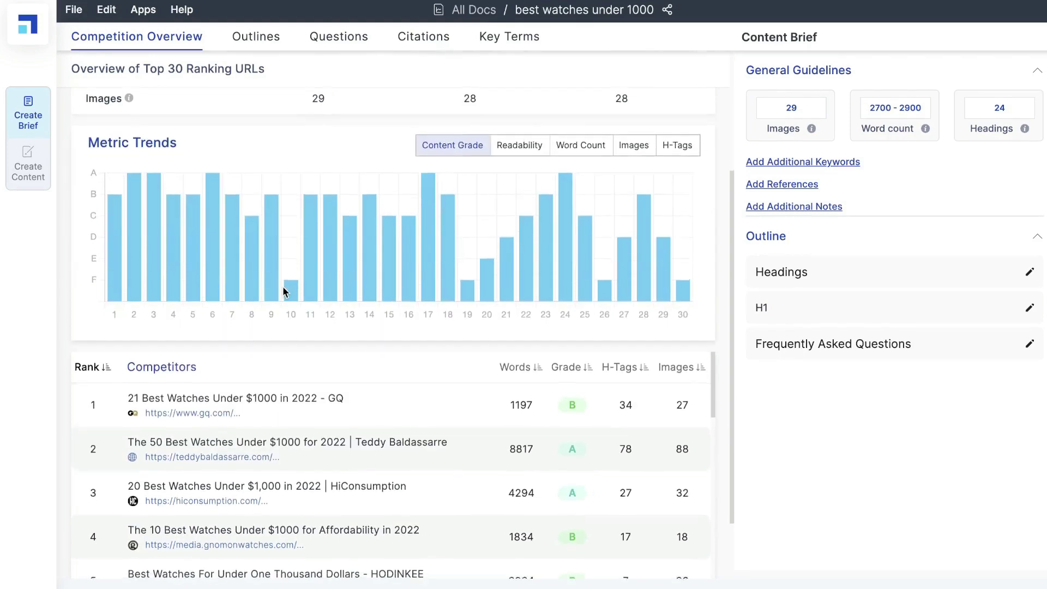
scroll(293, 335, up, 1)
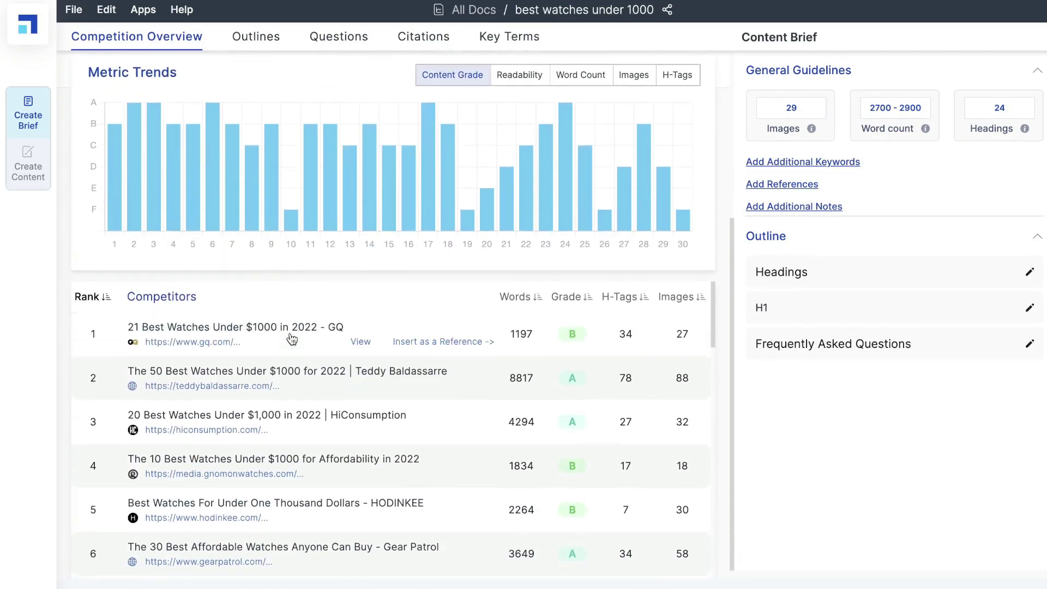
scroll(302, 306, down, 1)
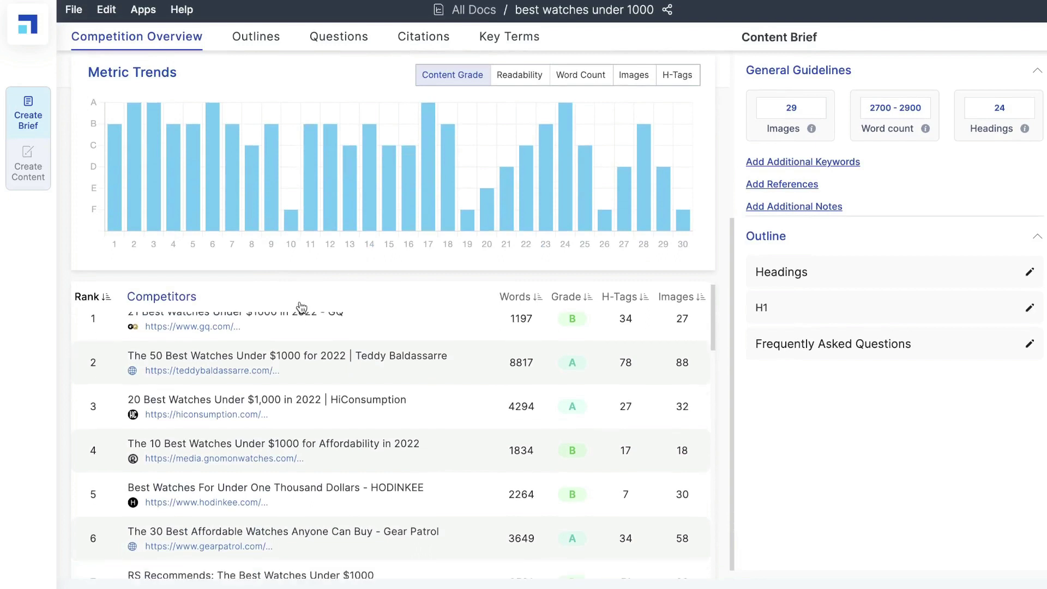
scroll(302, 306, up, 1)
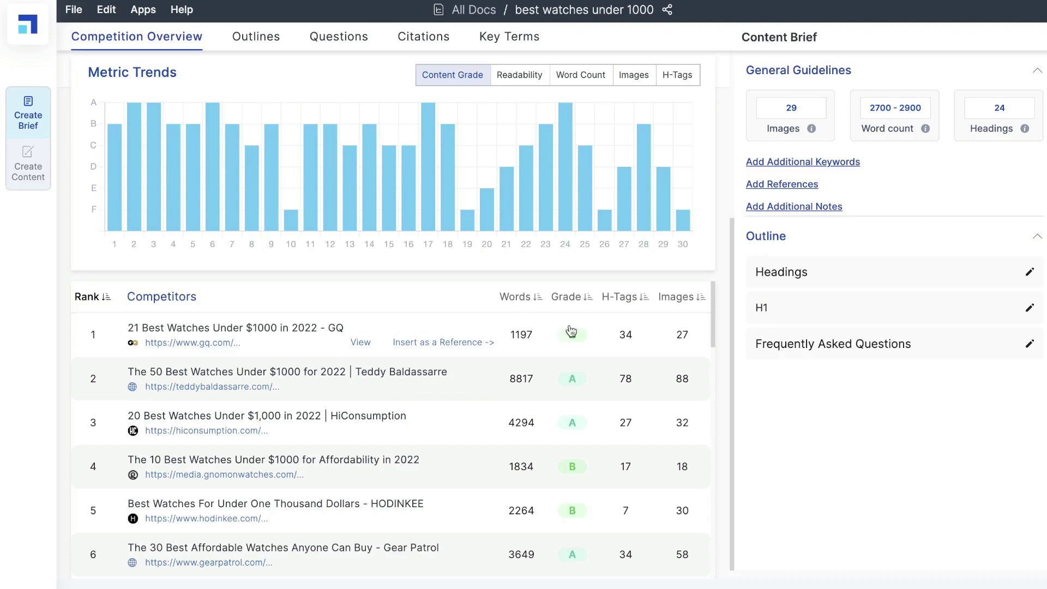
scroll(207, 349, down, 1)
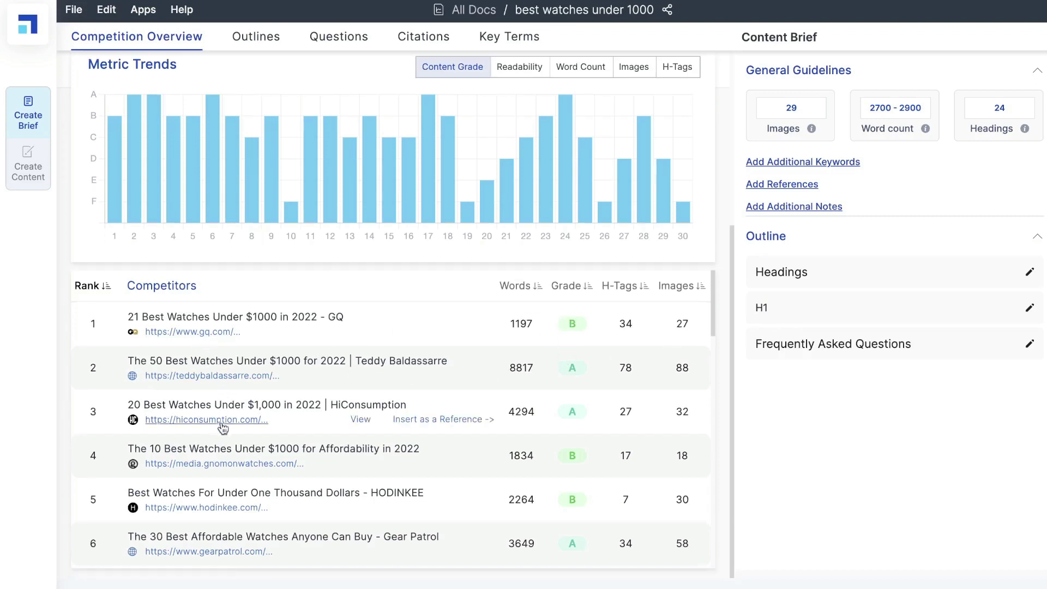
right_click(256, 420)
click(281, 433)
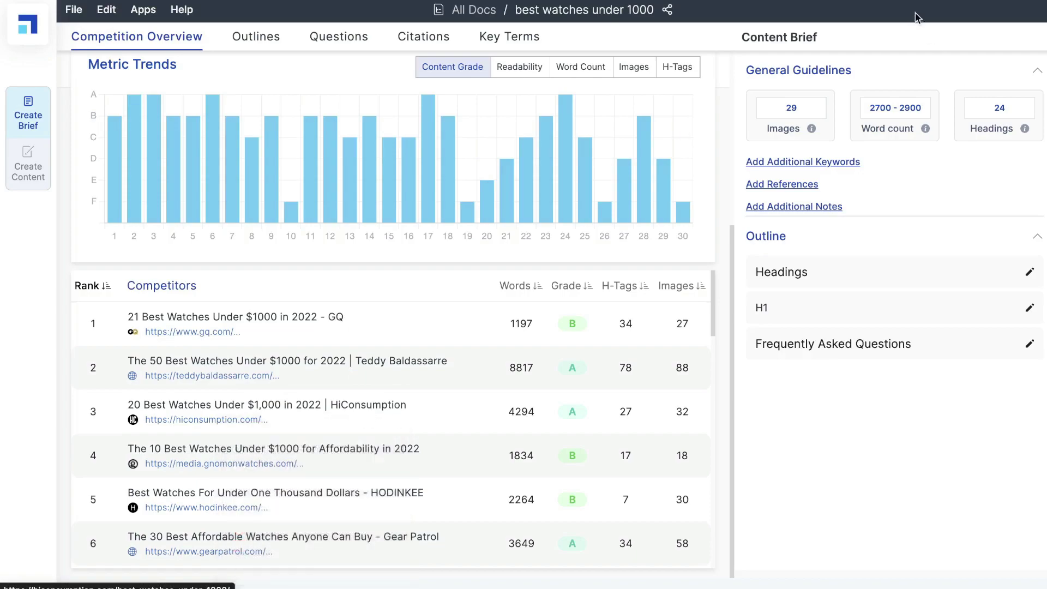
key(ctrl+Tab)
- Insert the fifth-ranked HODINKEE competitor article as a reference in the content brief
scroll(800, 206, down, 3)
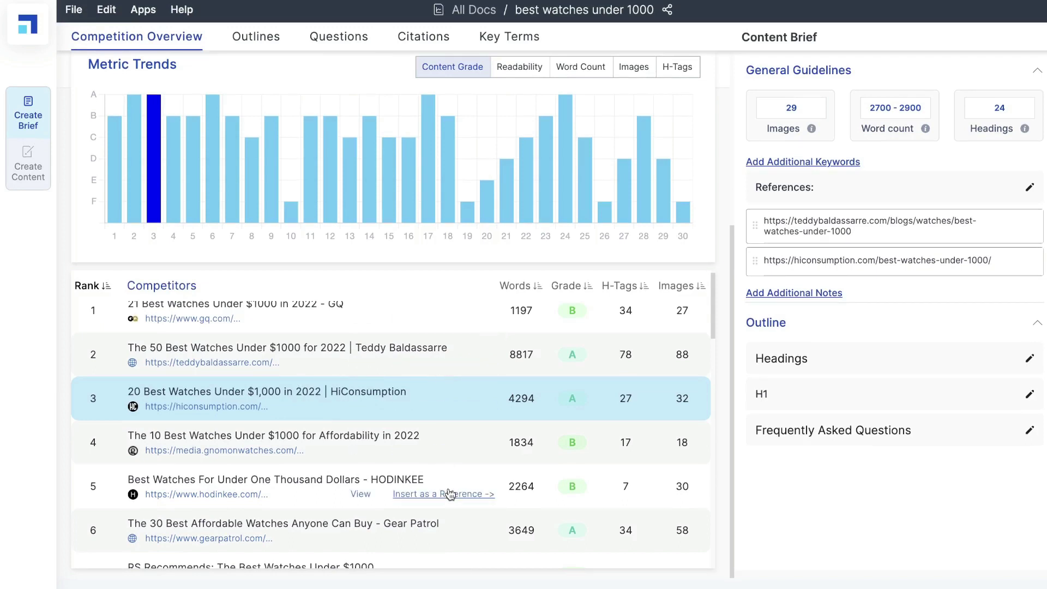
click(447, 494)
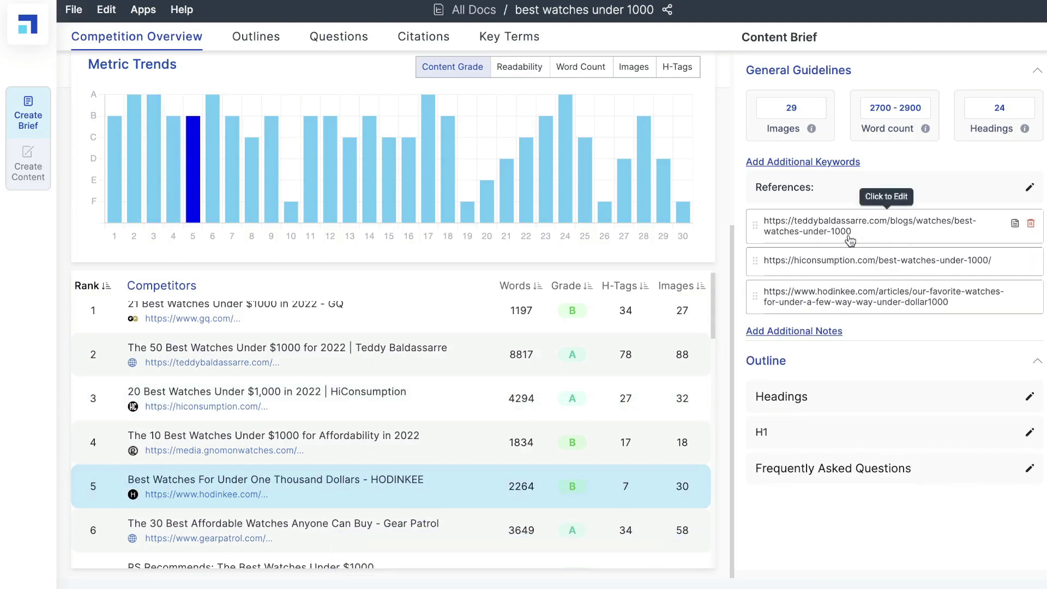
- Browse the outlines of the top-ranking pages and add "Timex Marlin 34mm watch" as an H2 heading in the brief
scroll(189, 72, up, 5)
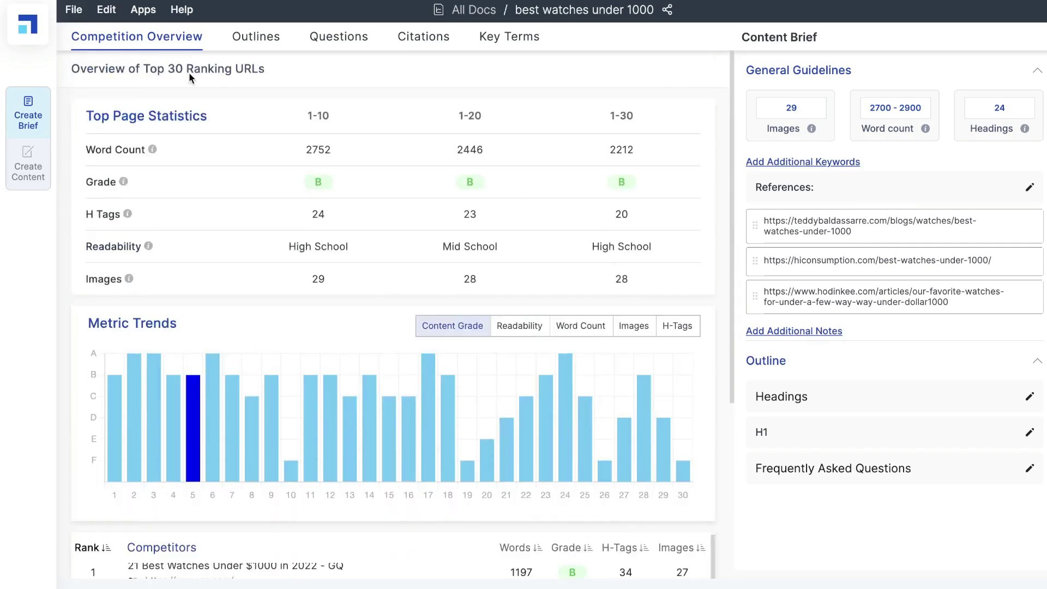
click(243, 43)
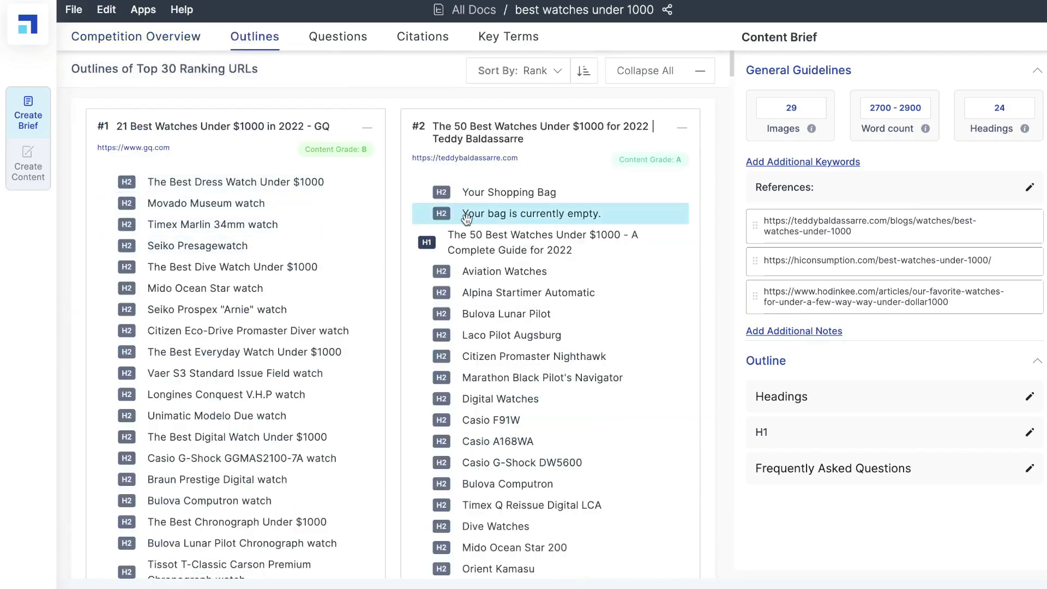
scroll(482, 273, down, 2)
scroll(485, 280, down, 2)
scroll(485, 279, up, 3)
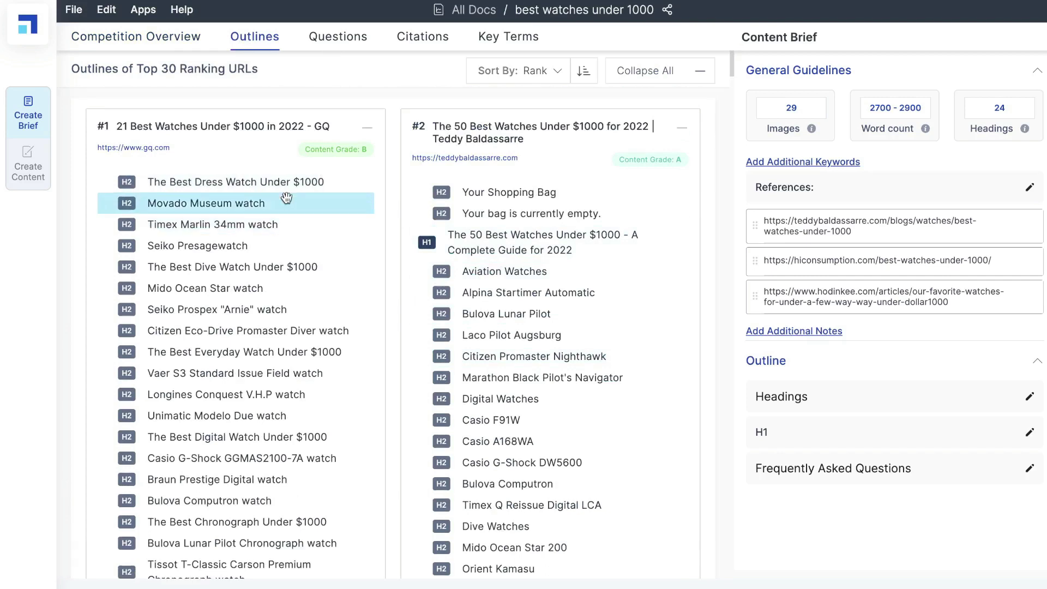
click(245, 224)
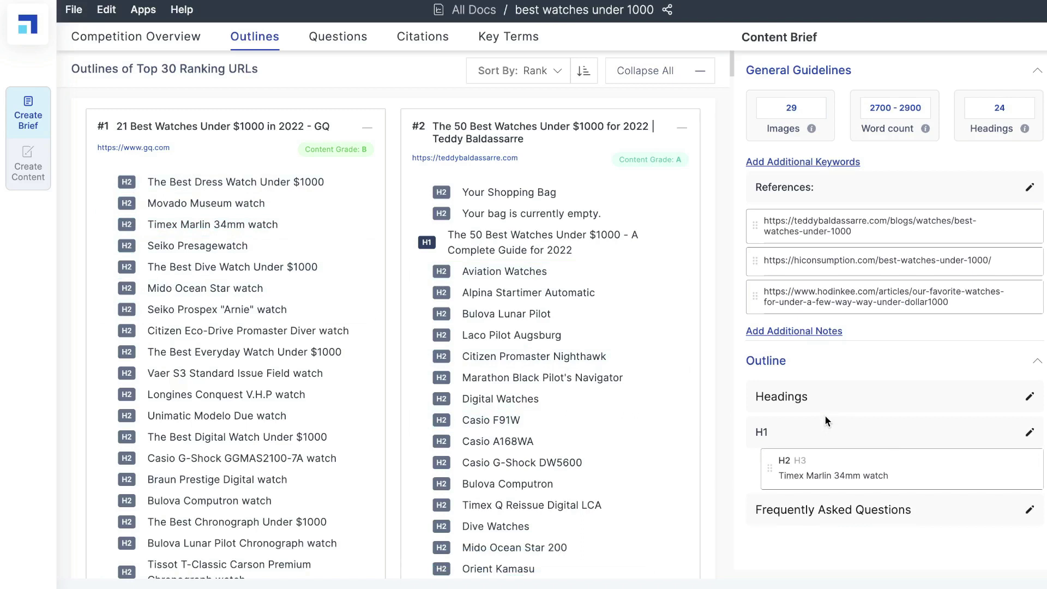
- Add "Longines Conquest V.H.P watch", "The Best Digital Watch Under $1000" and "Timex Q Reissue Digital LCA" from the competitor outlines as H2 headings
scroll(554, 335, down, 1)
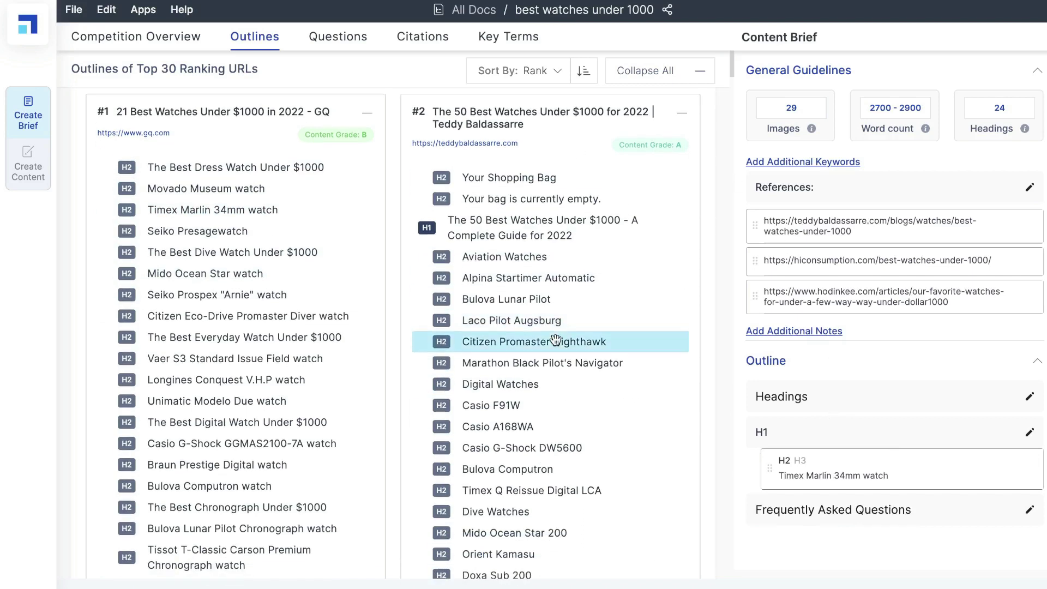
scroll(555, 340, up, 1)
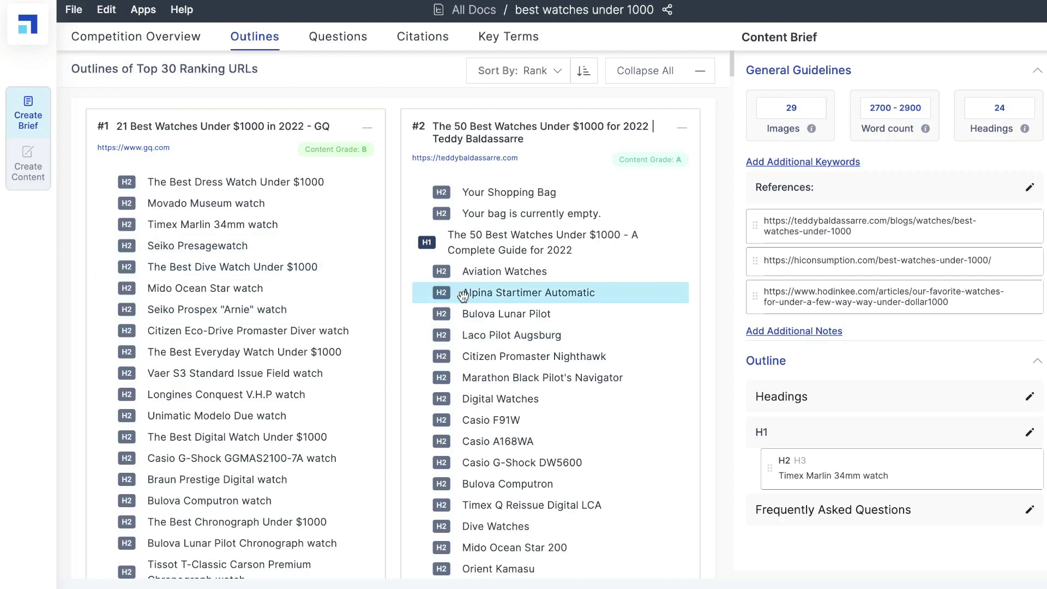
scroll(460, 294, down, 3)
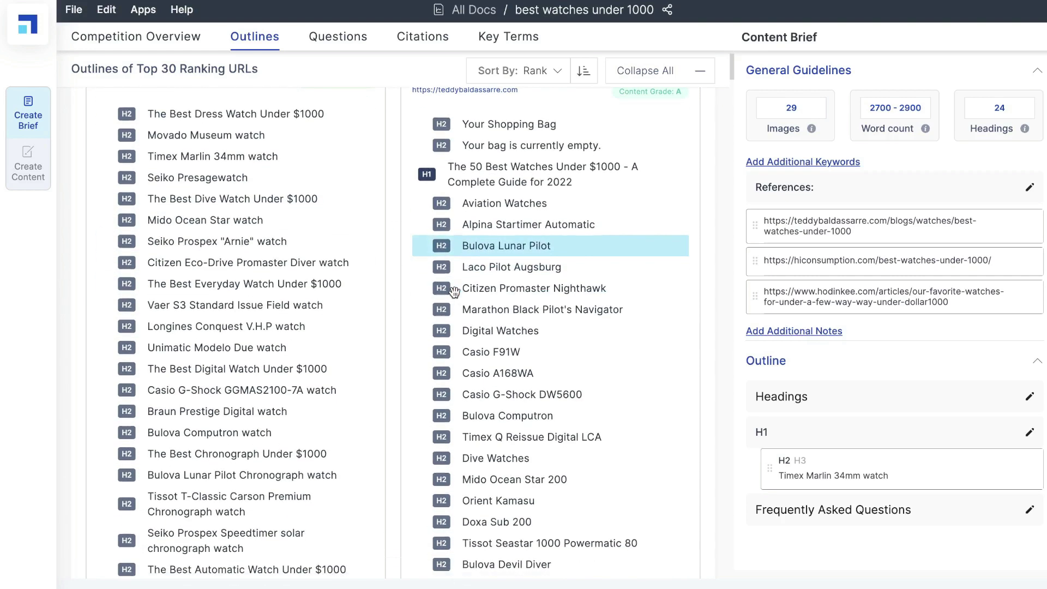
scroll(454, 291, down, 1)
scroll(454, 292, up, 3)
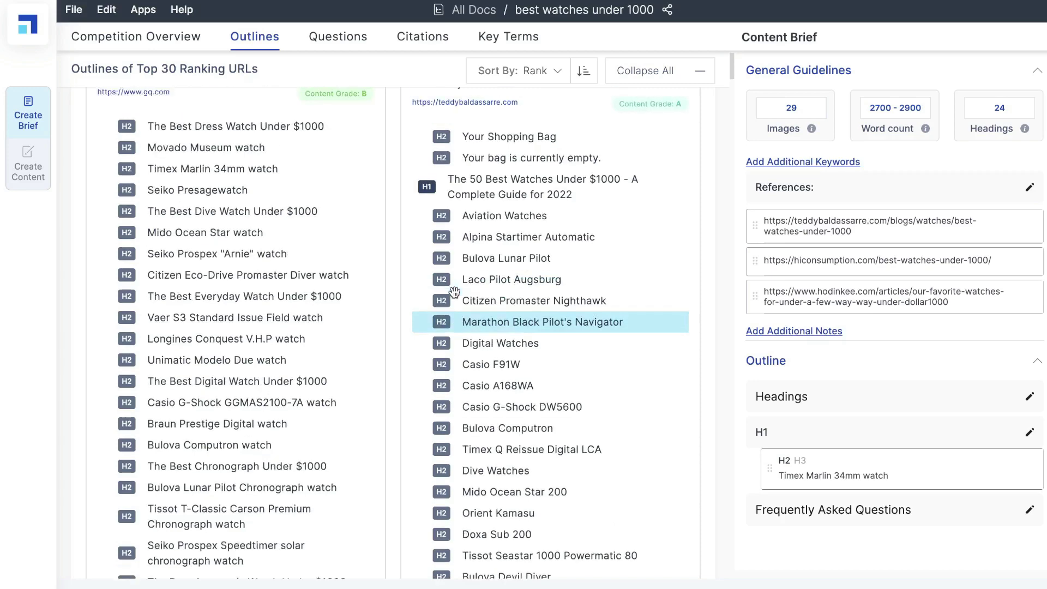
scroll(422, 279, down, 4)
click(286, 289)
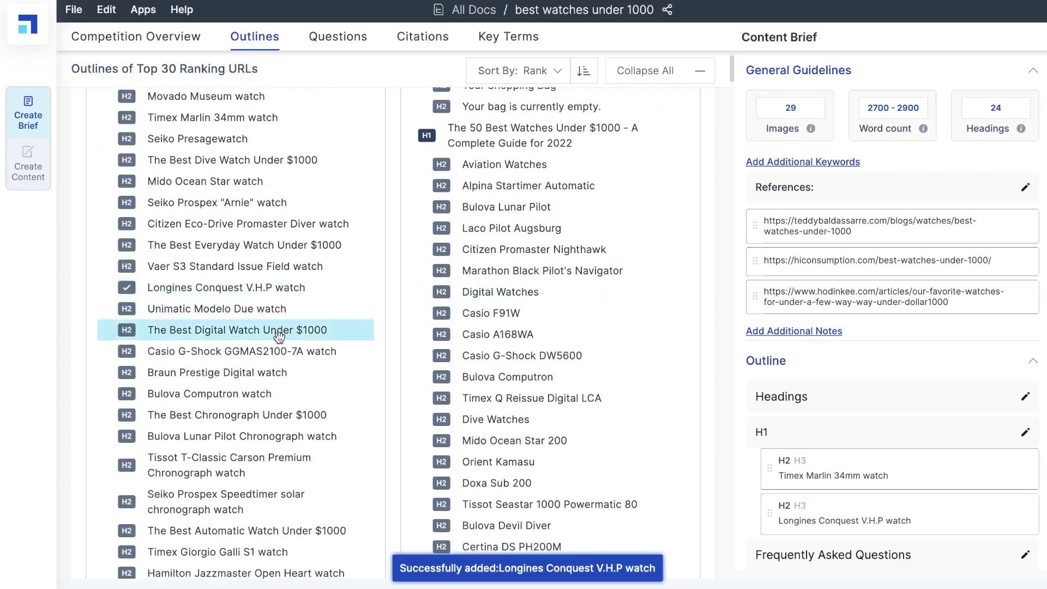
click(278, 330)
click(531, 398)
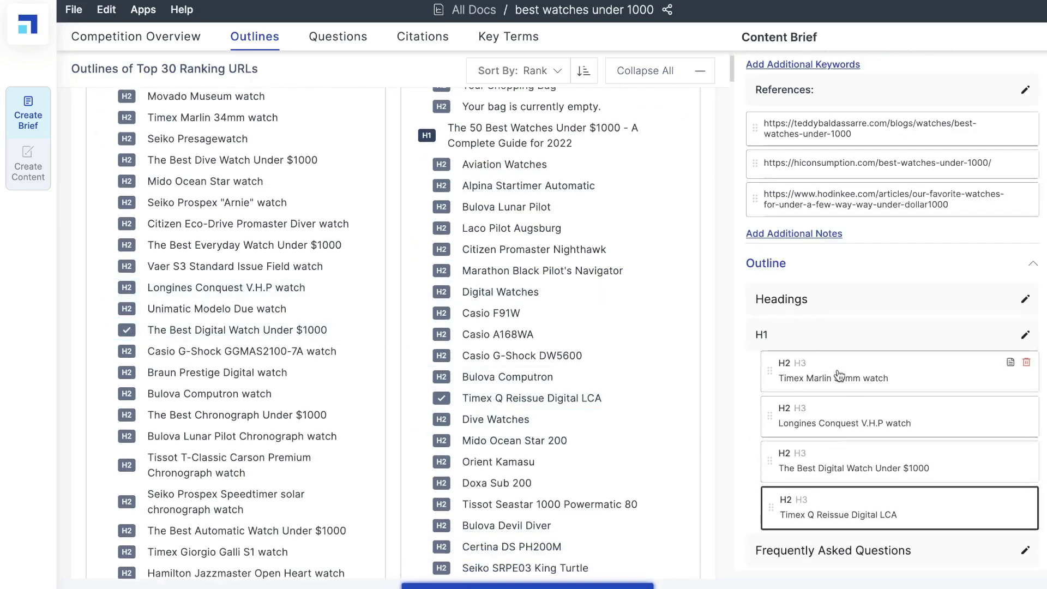
- Add "Bulova Devil Diver" and "The Best Automatic Watch Under $1000" from the competitor outlines as H2 headings in the brief
scroll(502, 414, down, 3)
click(506, 443)
click(256, 444)
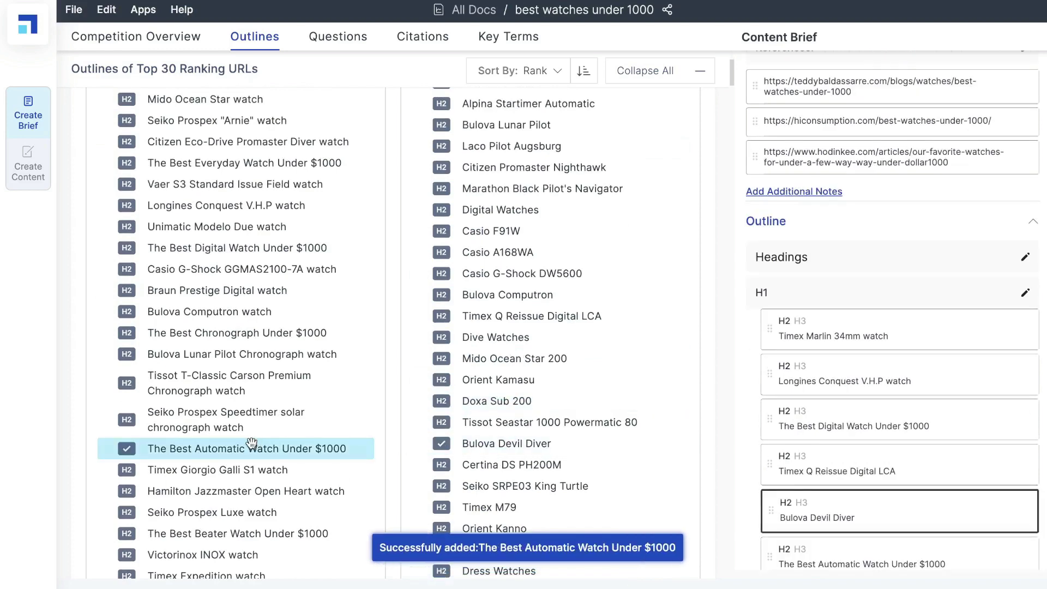
- Add "Orient Kamasu", "Bulova Devil Diver", "Timex M79" and "The Best Automatic Watch Under $1000" from the two top-ranking outlines as H2 headings
scroll(818, 376, down, 3)
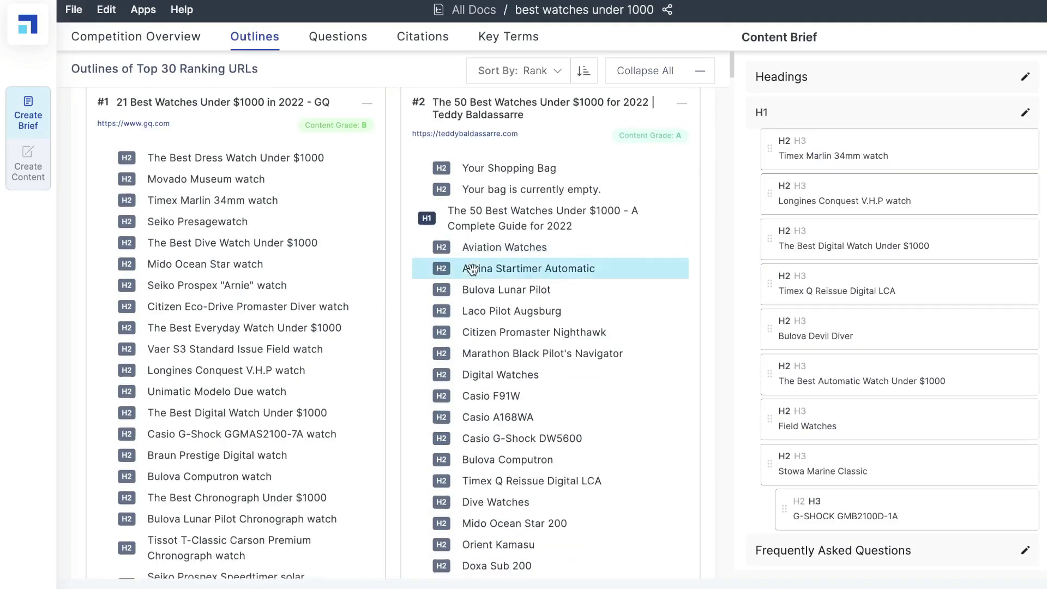
scroll(472, 269, down, 5)
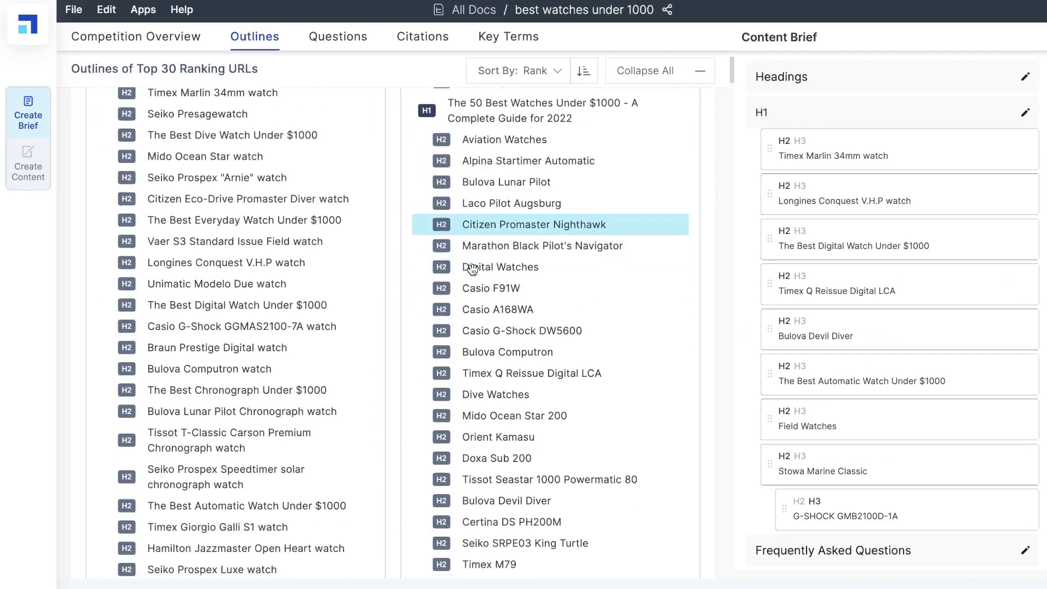
click(497, 264)
click(499, 326)
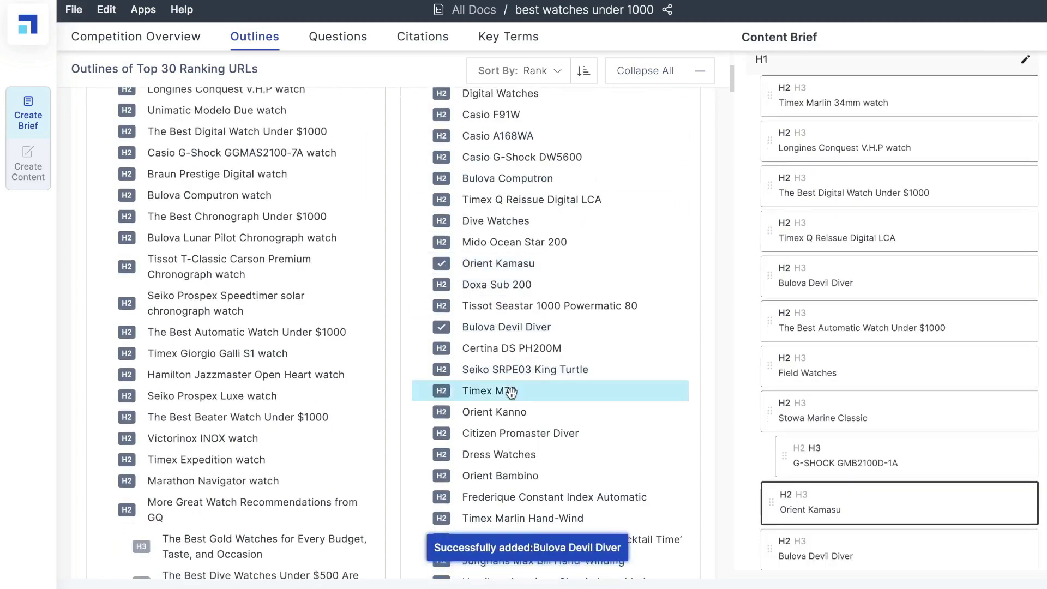
click(474, 391)
click(314, 332)
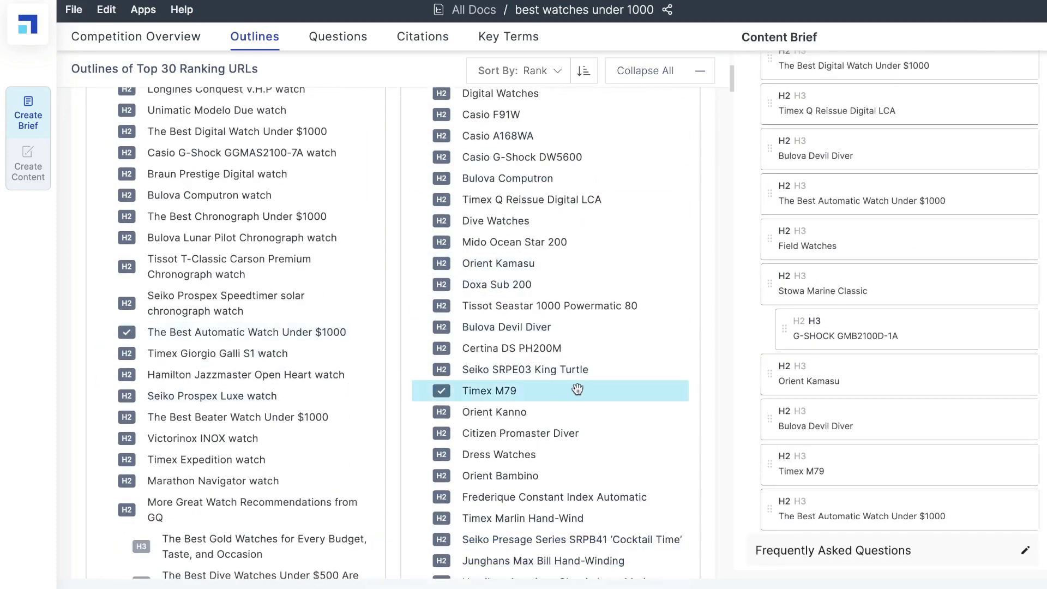
click(259, 42)
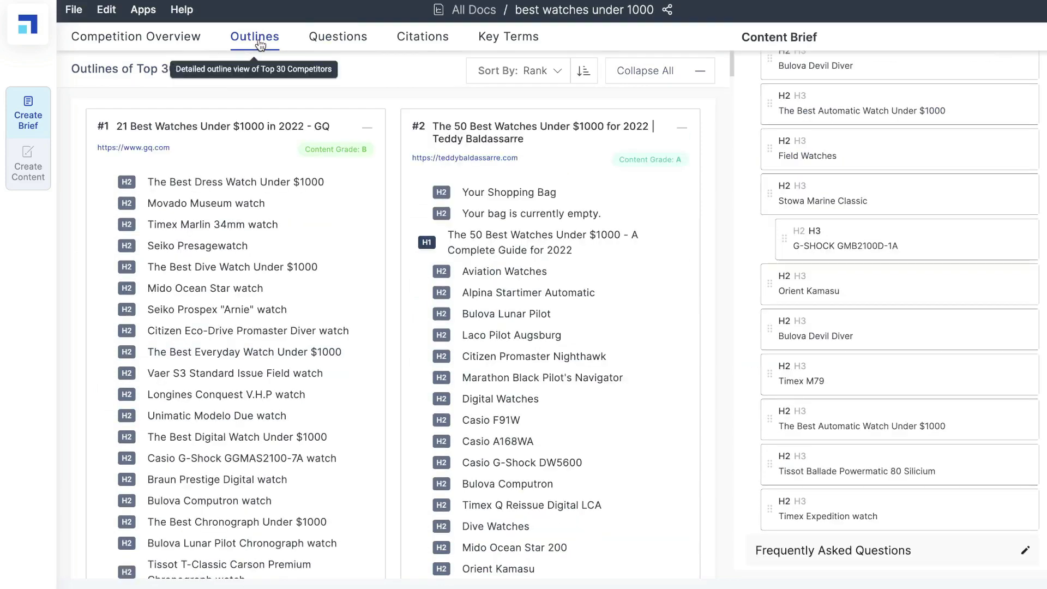
- Insert the first three Google questions, on the No 1 watch brand, best brand in India under 1000 and best quality, as FAQs
click(338, 38)
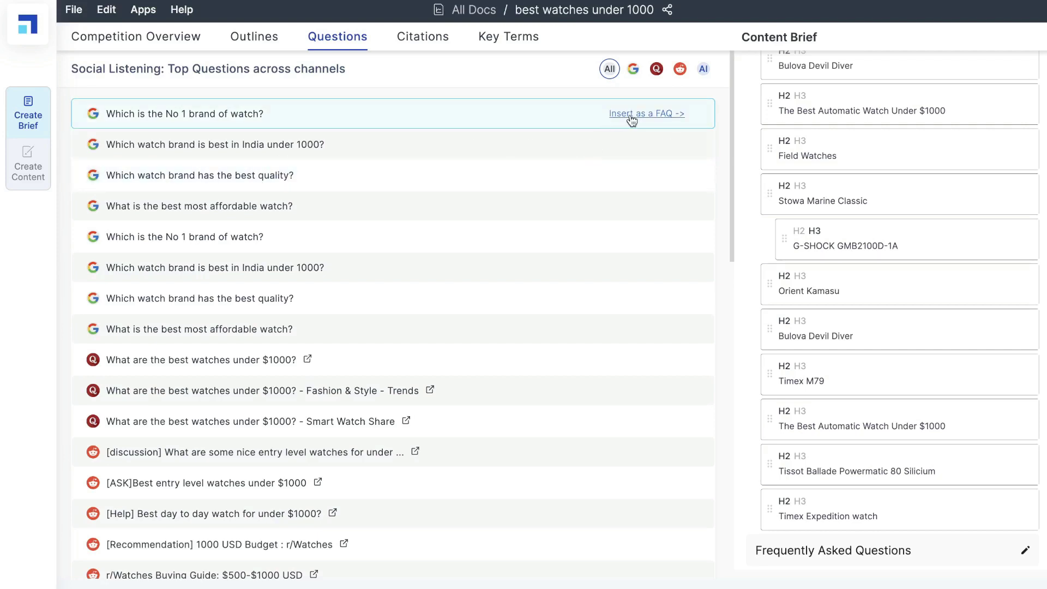
click(629, 115)
click(628, 144)
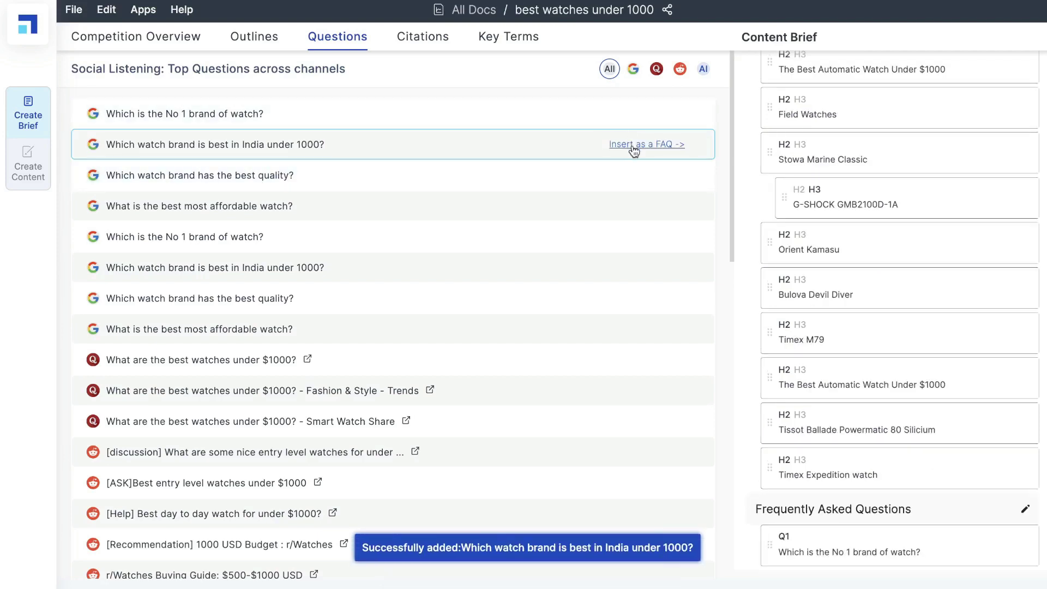
click(632, 175)
scroll(840, 354, down, 2)
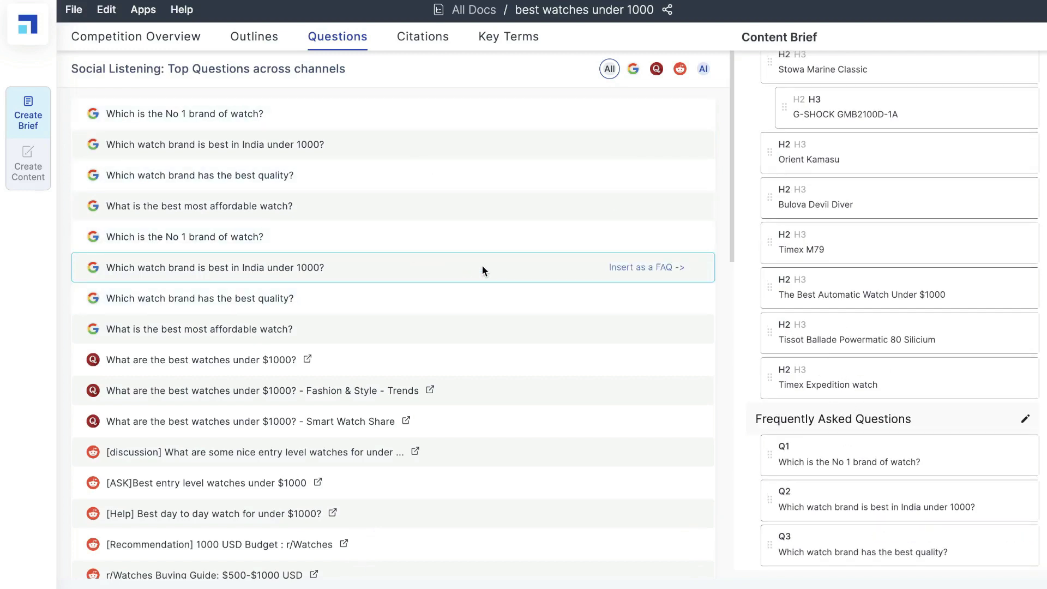
- Look through the Quora and Reddit questions and insert "What are the best watches under $1000? - Smart Watch Share" as an FAQ
scroll(482, 267, down, 1)
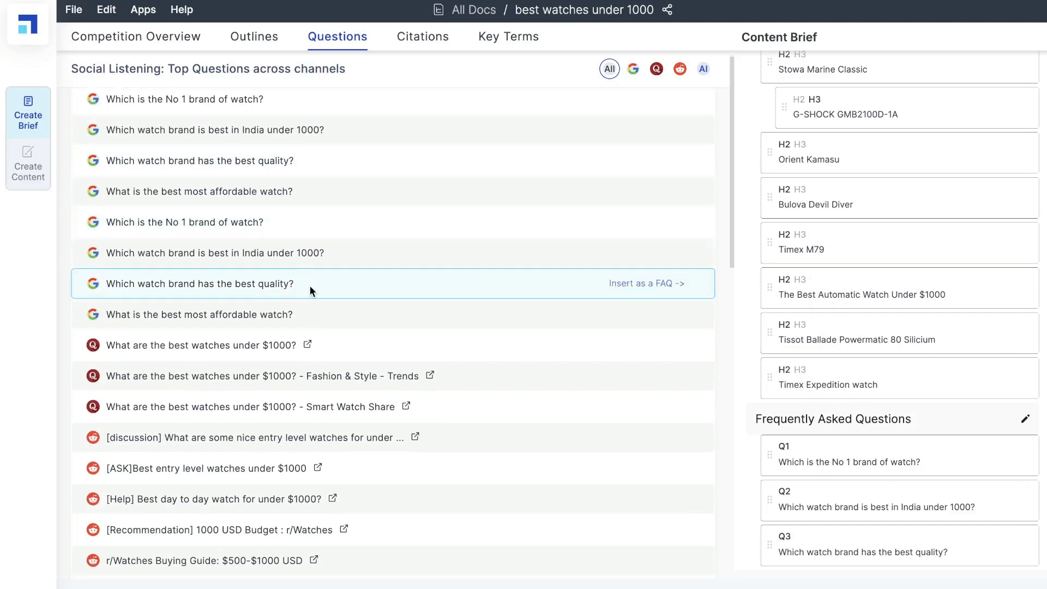
scroll(300, 314, down, 2)
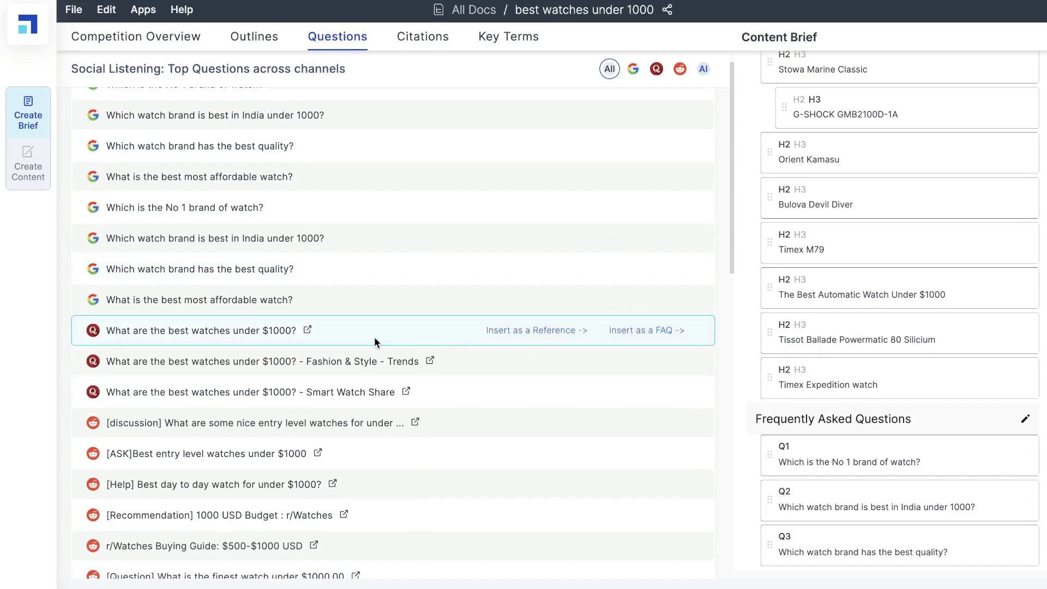
scroll(338, 360, down, 2)
scroll(290, 401, down, 2)
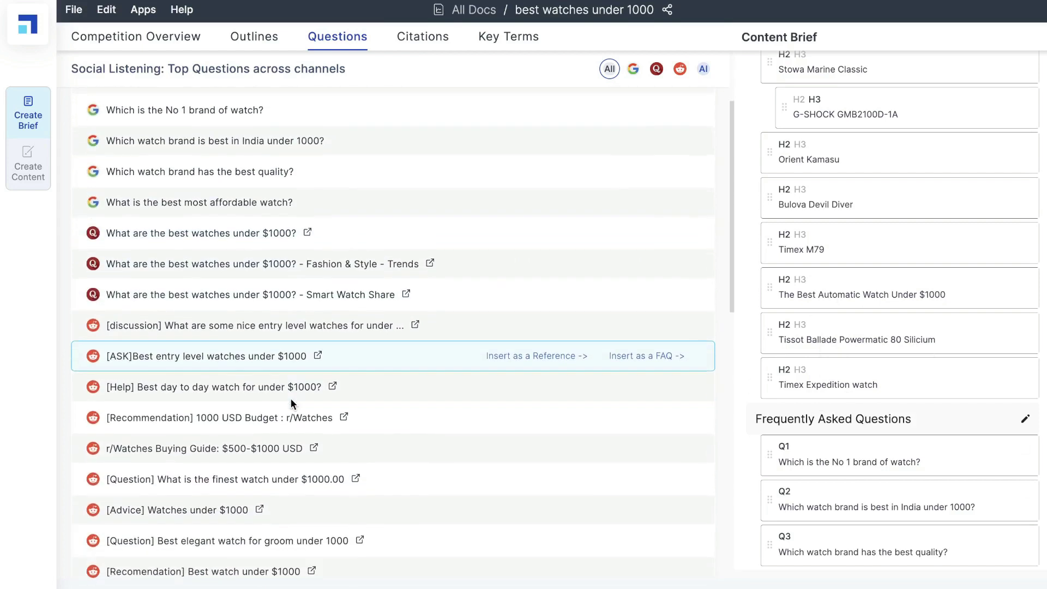
scroll(292, 404, down, 1)
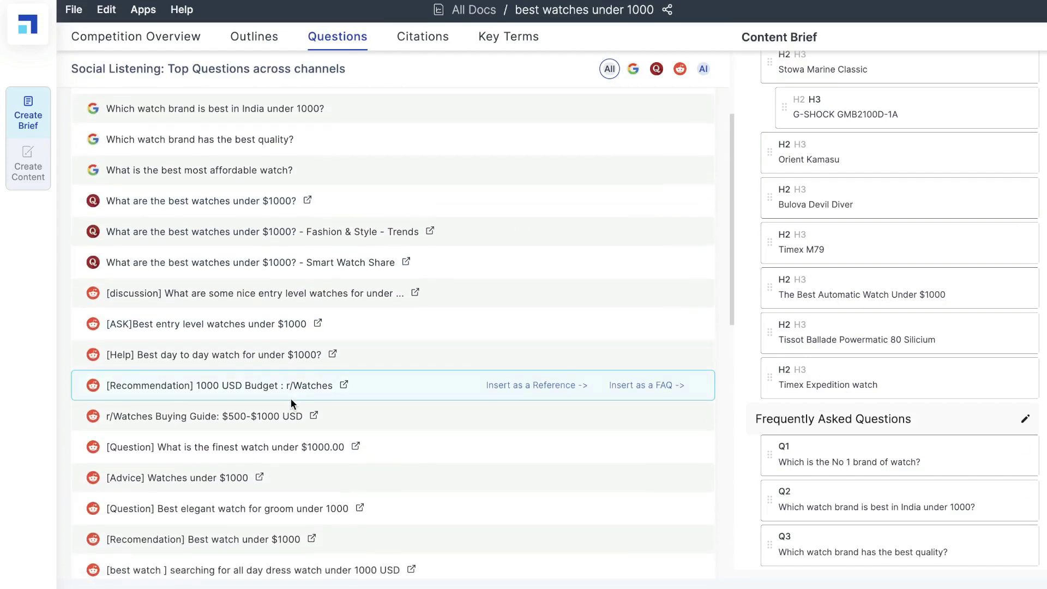
scroll(291, 403, up, 3)
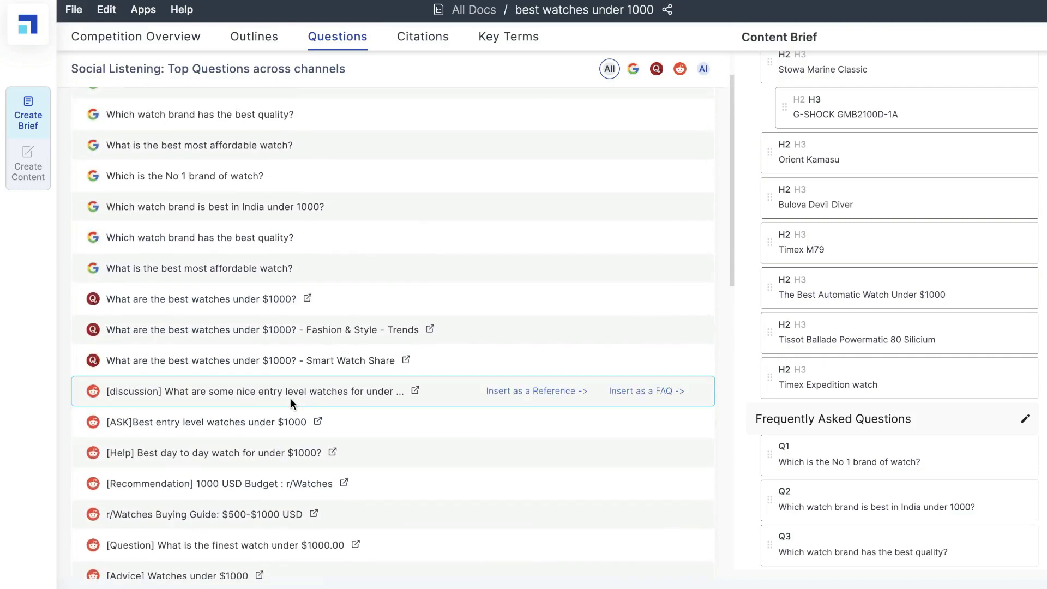
click(647, 363)
click(410, 38)
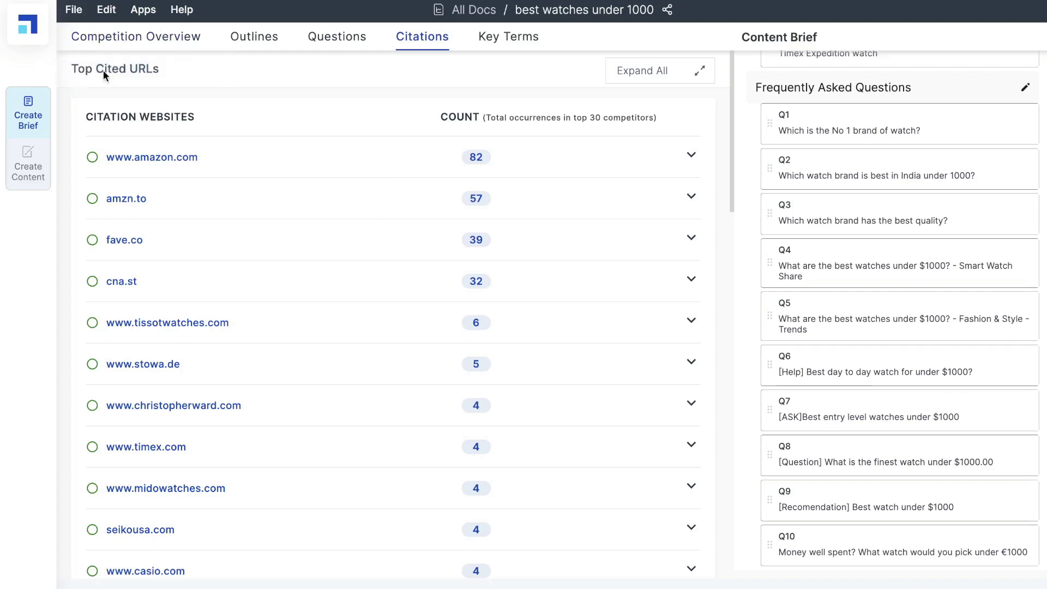
click(523, 153)
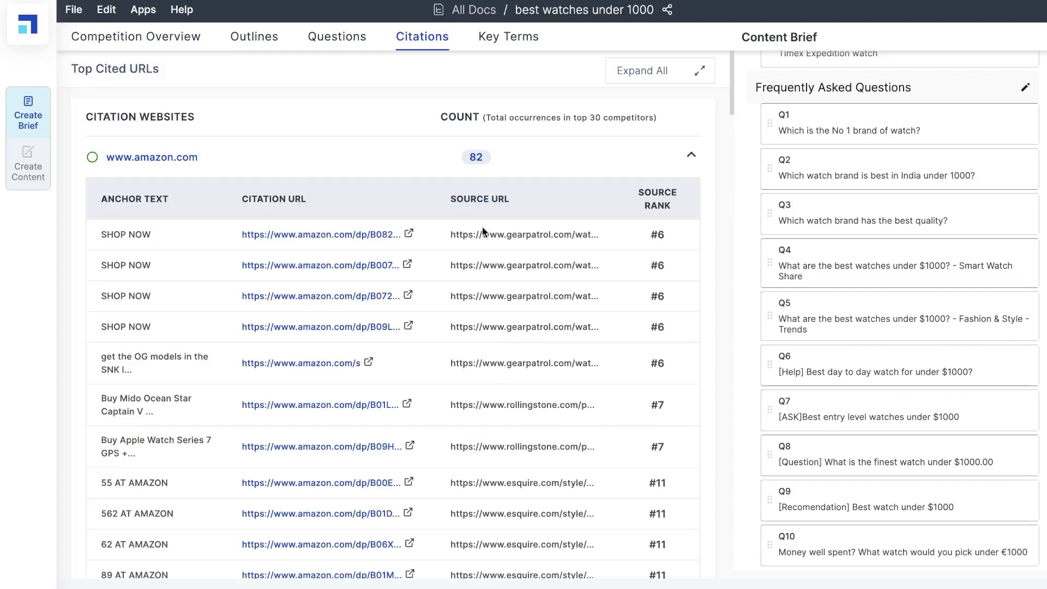
click(302, 174)
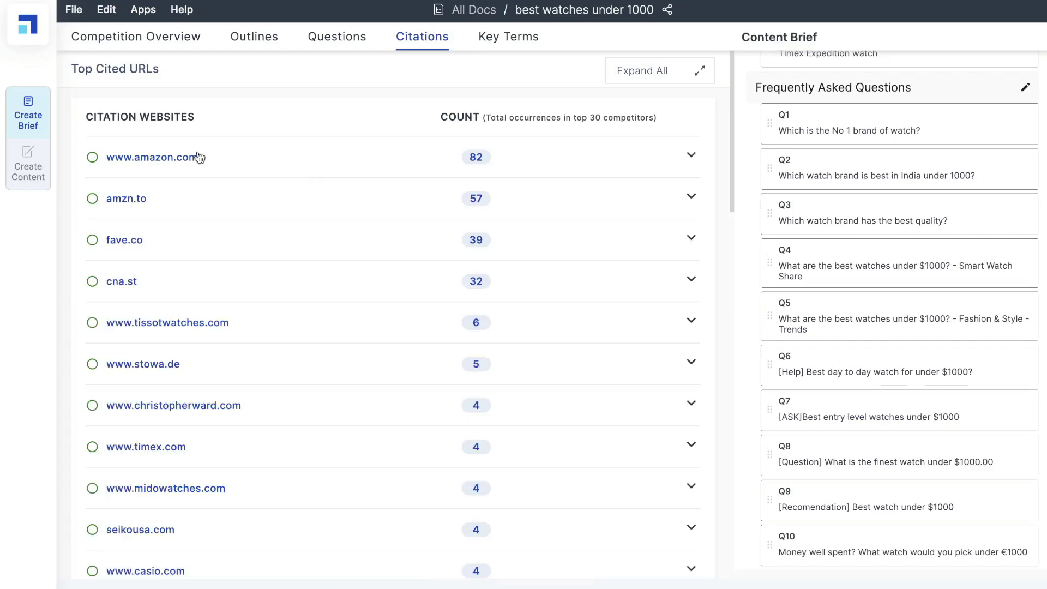
click(234, 167)
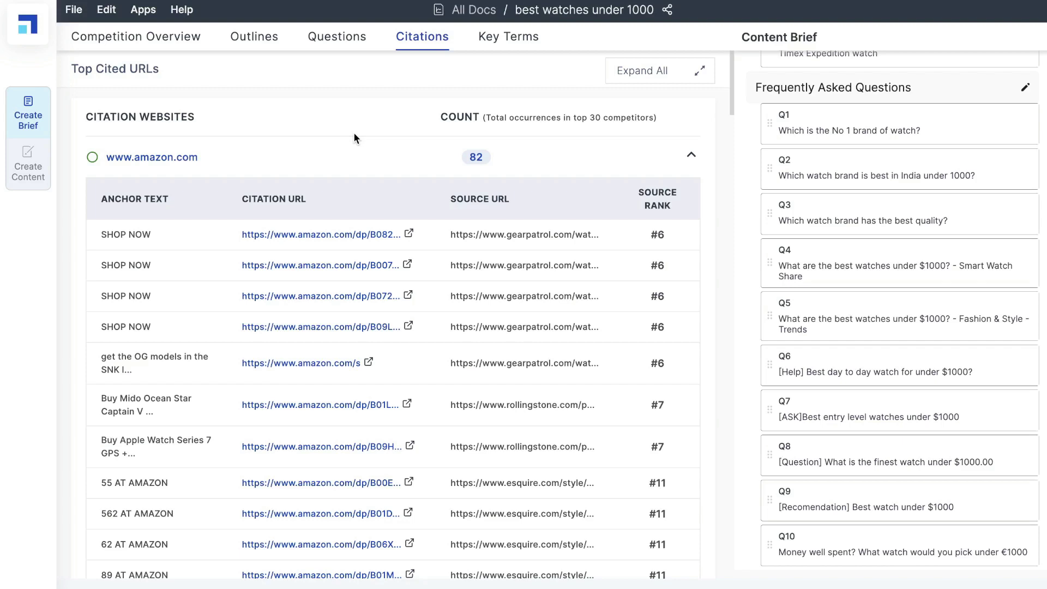
scroll(457, 227, down, 1)
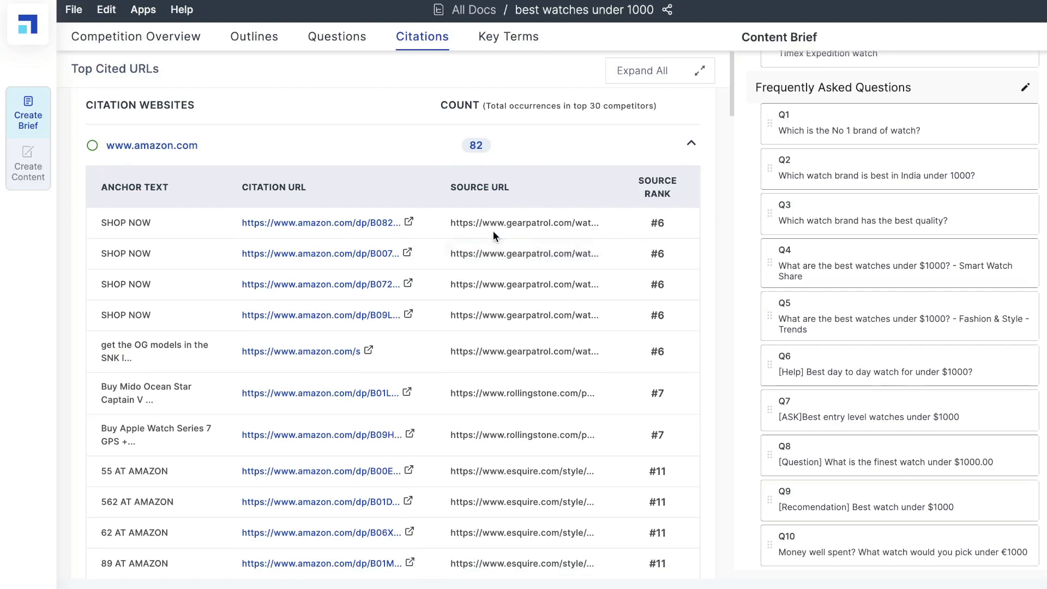
scroll(496, 229, down, 1)
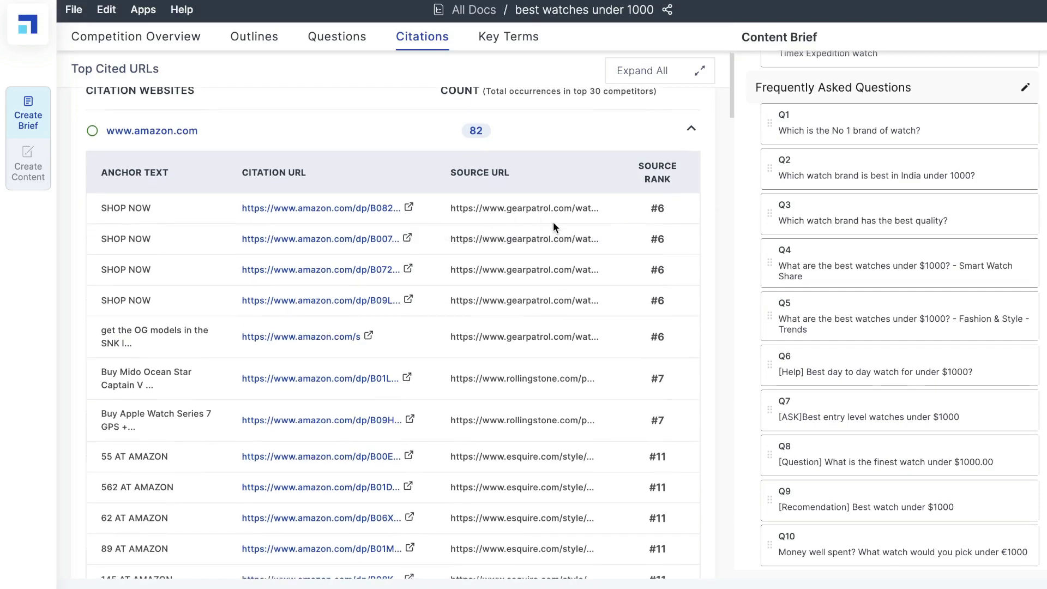
scroll(553, 222, down, 3)
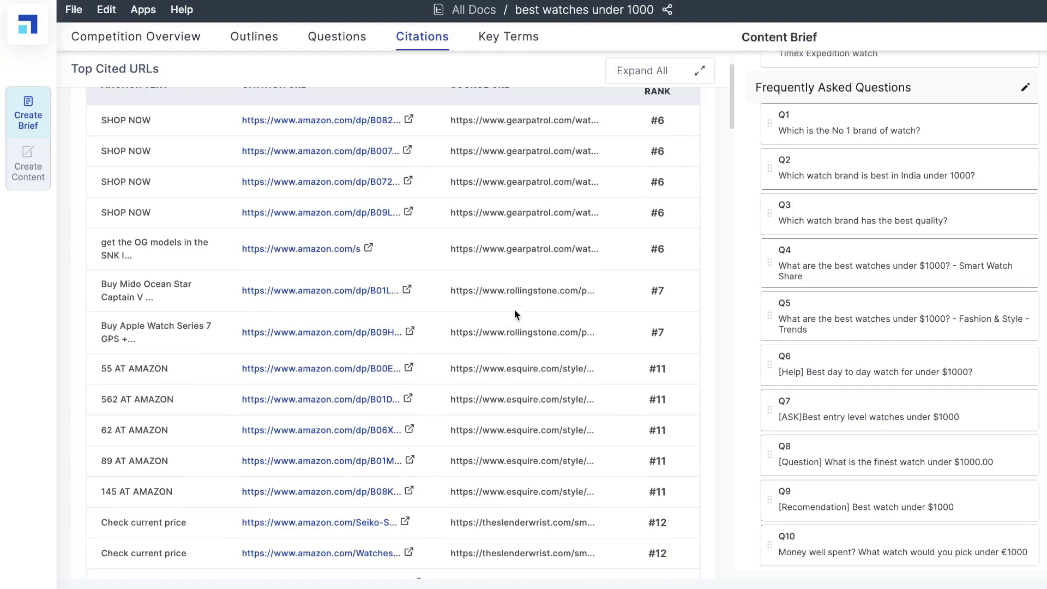
scroll(514, 309, down, 10)
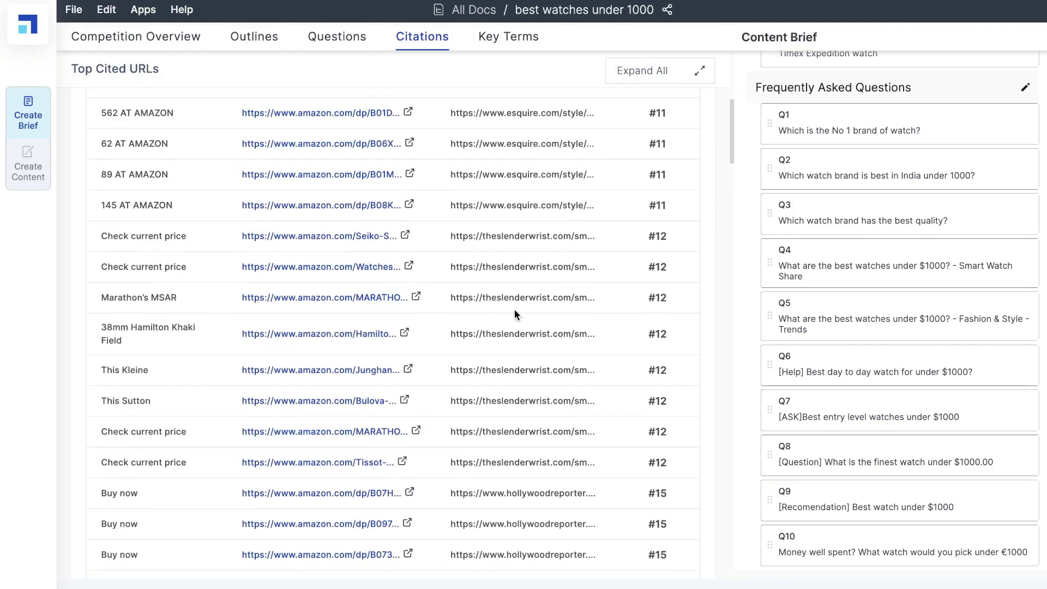
scroll(515, 309, up, 10)
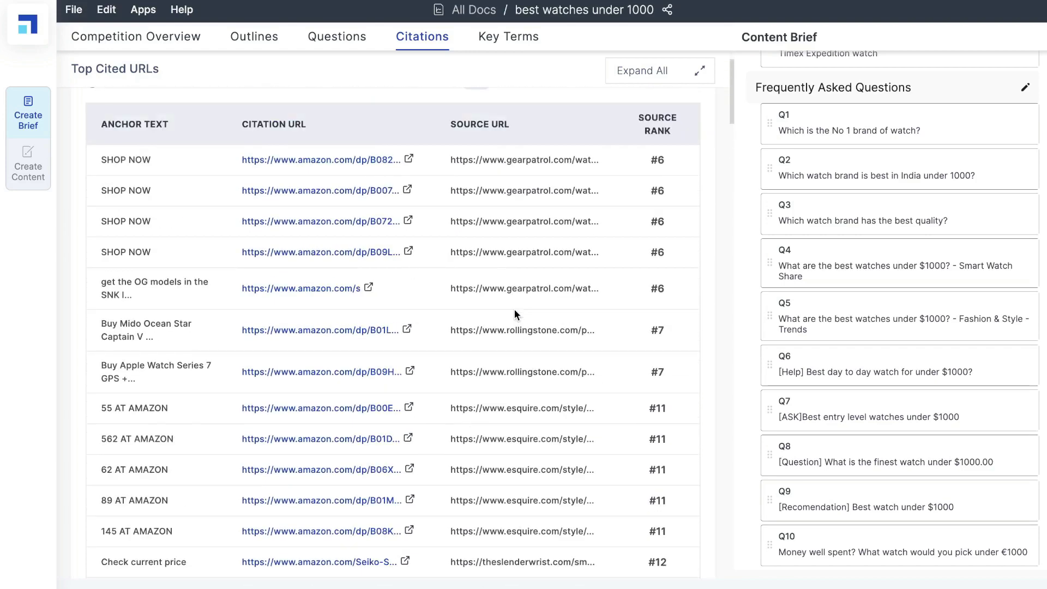
scroll(514, 310, up, 1)
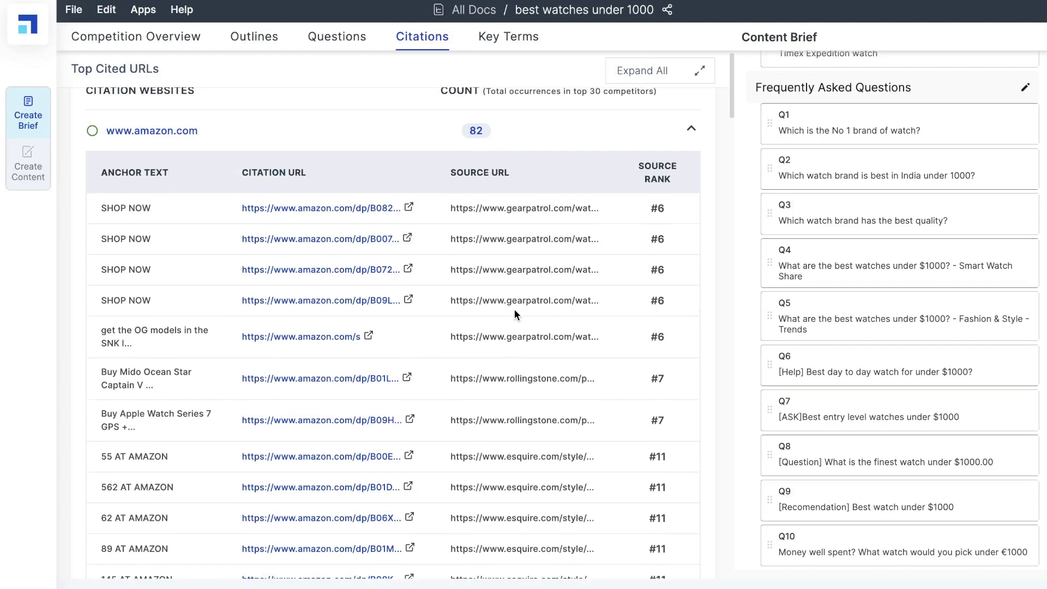
click(690, 129)
scroll(422, 152, up, 1)
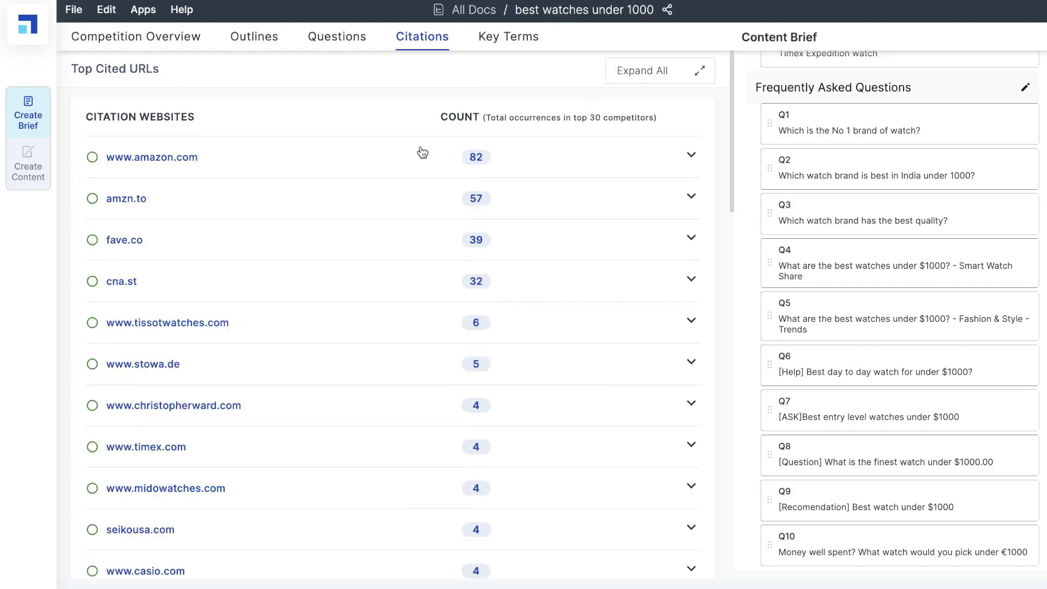
click(516, 158)
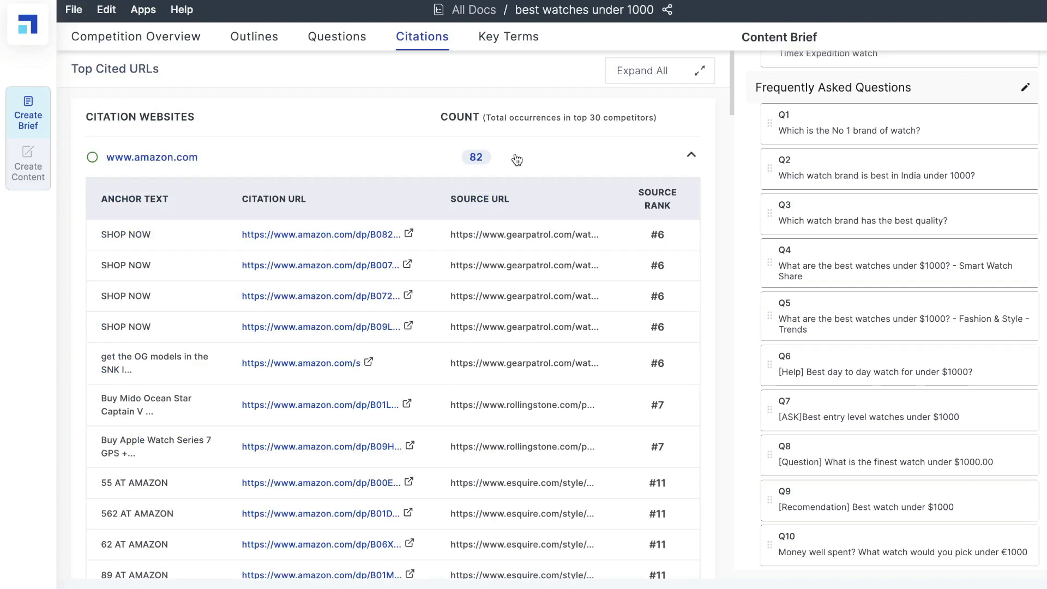
click(517, 159)
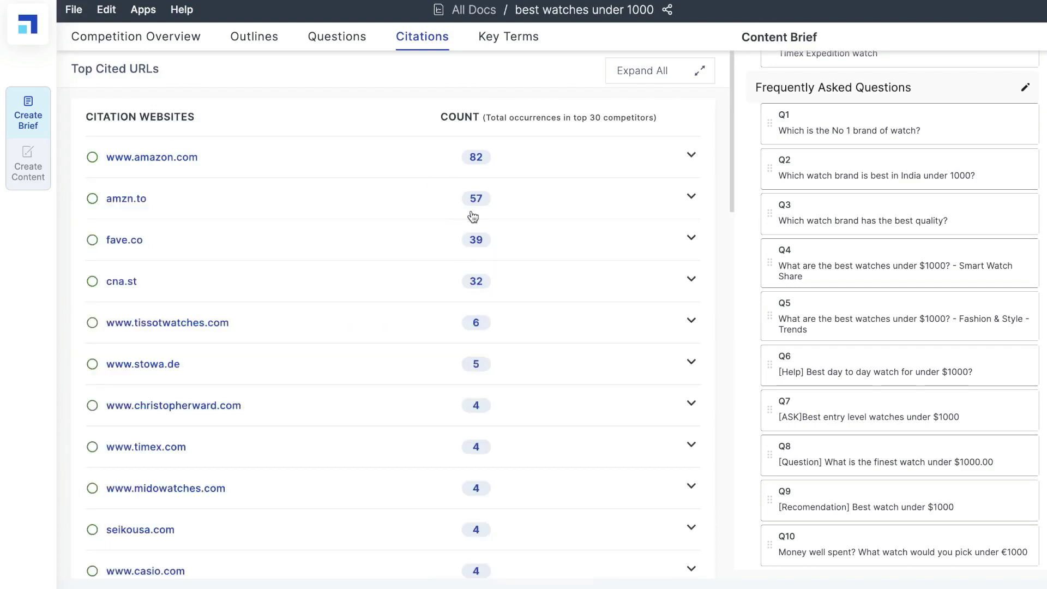
click(538, 163)
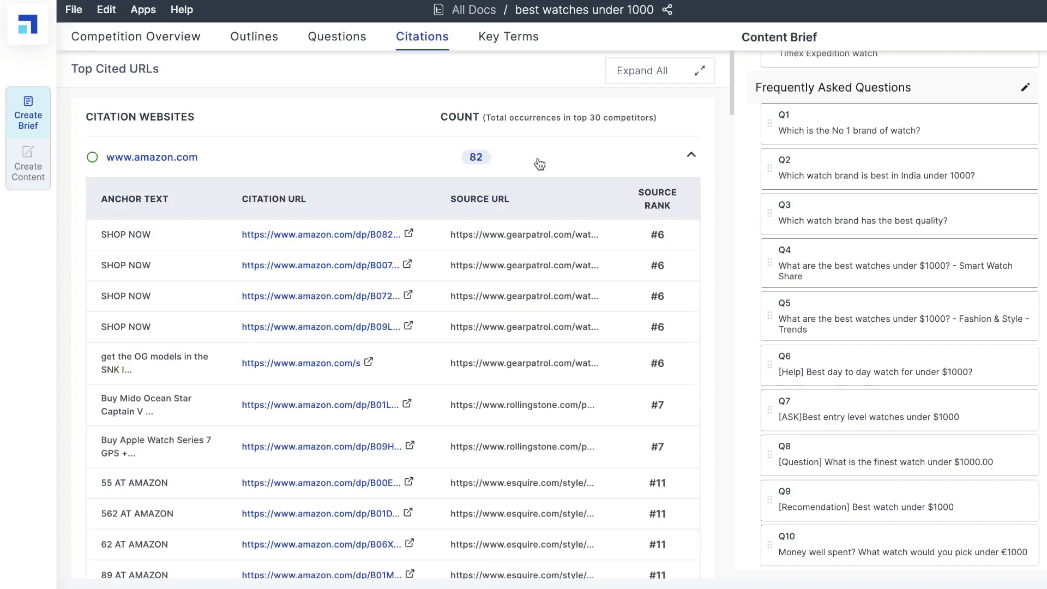
click(540, 164)
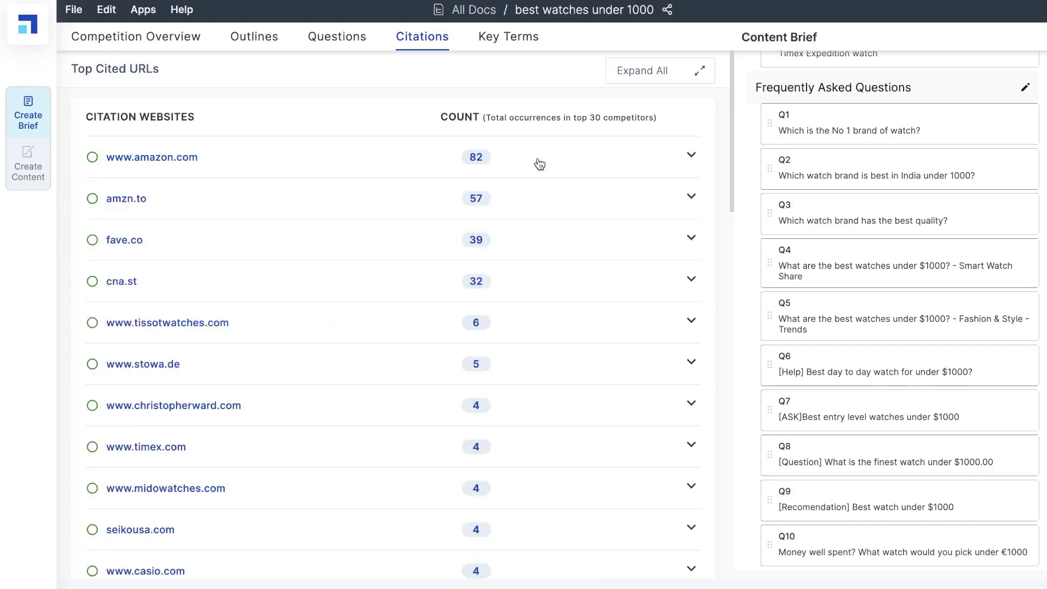
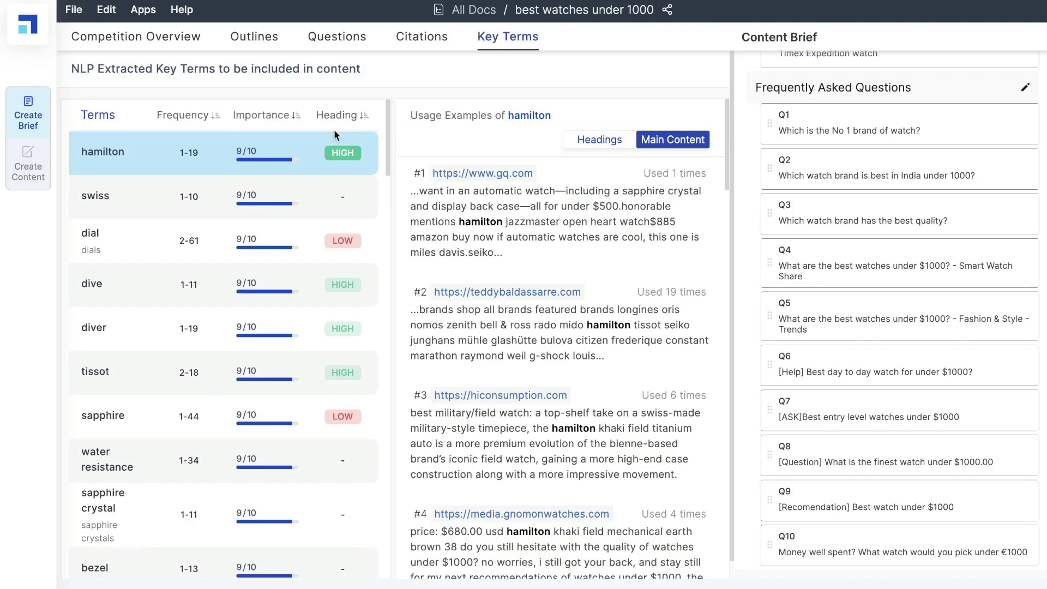
- Review the frequency, importance and heading ratings of the extracted key terms and view usage examples for "dial", "hamilton" and "swiss"
scroll(112, 158, down, 2)
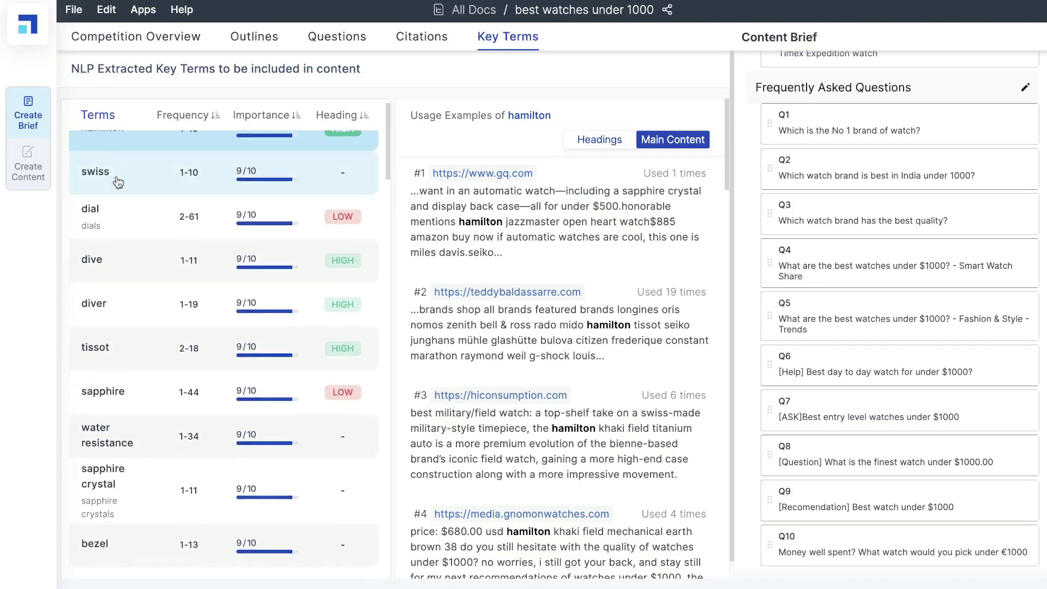
scroll(164, 205, up, 2)
scroll(270, 273, down, 2)
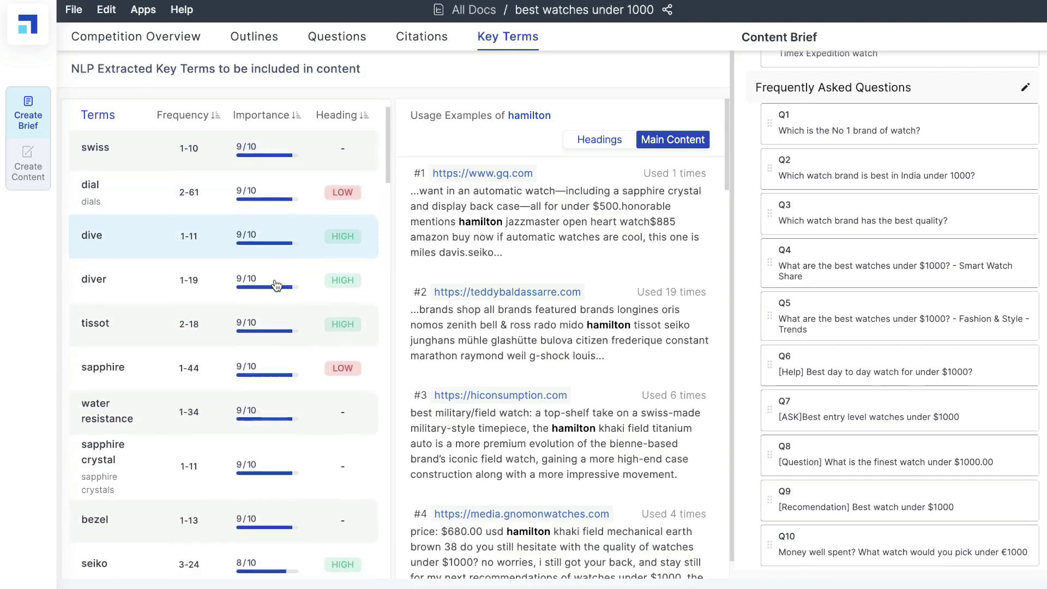
scroll(208, 224, up, 2)
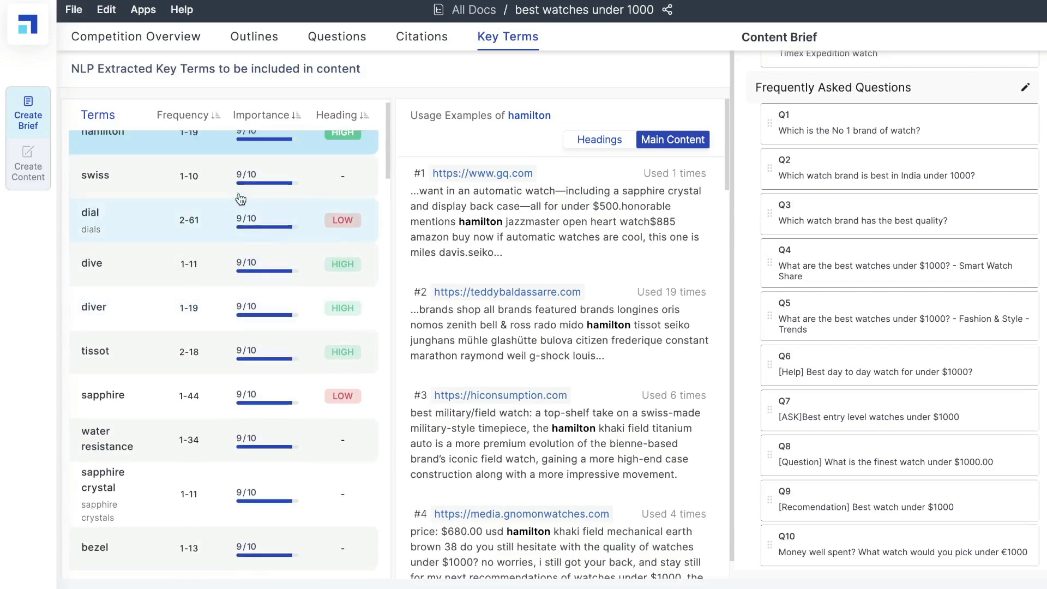
click(184, 211)
click(177, 253)
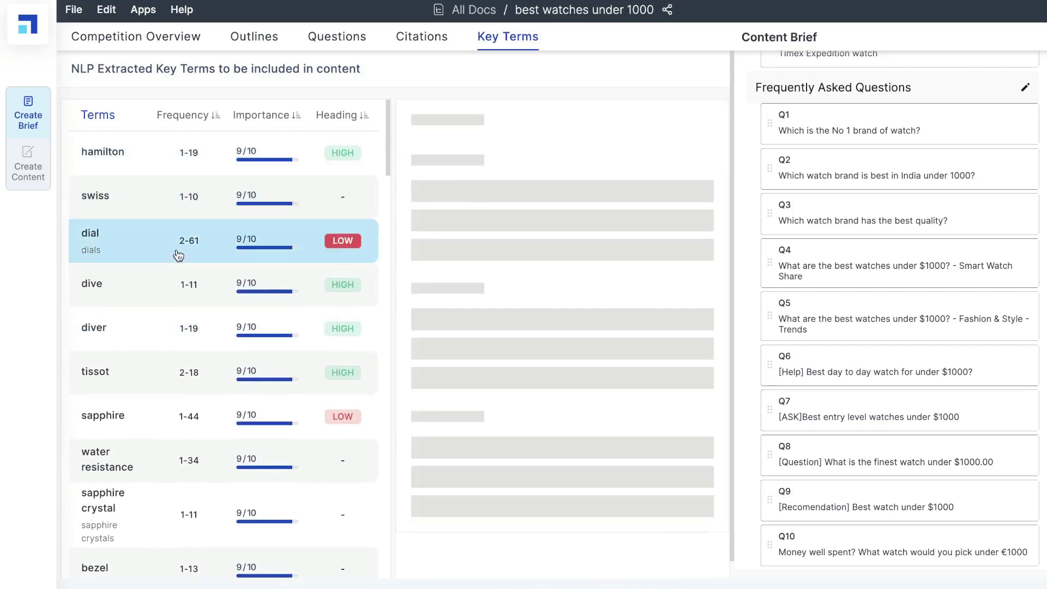
click(200, 167)
click(185, 200)
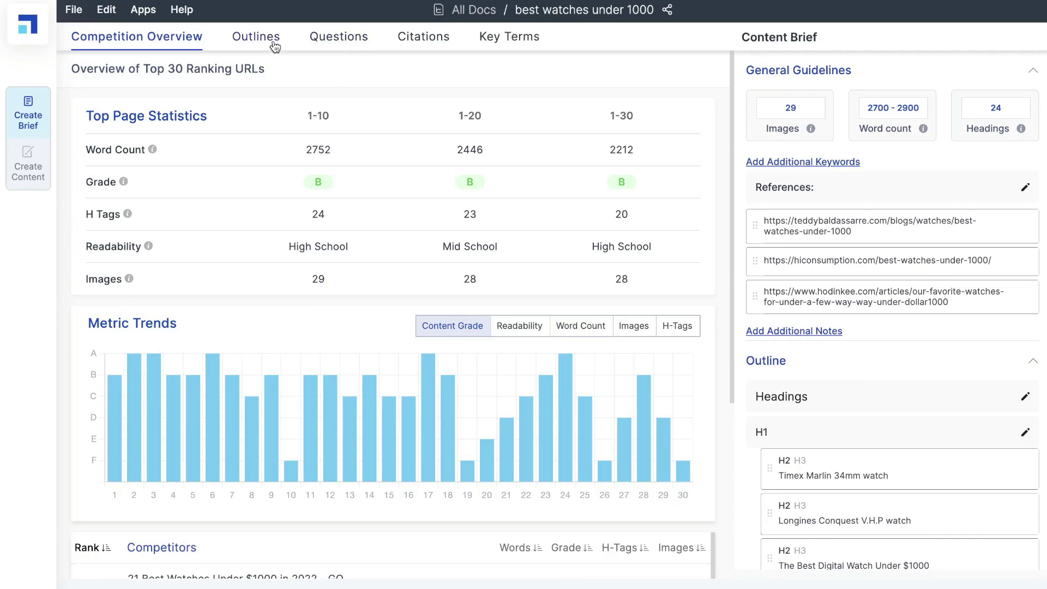
- Review the heading outlines of the top ranking URLs and return to the competition overview
click(254, 36)
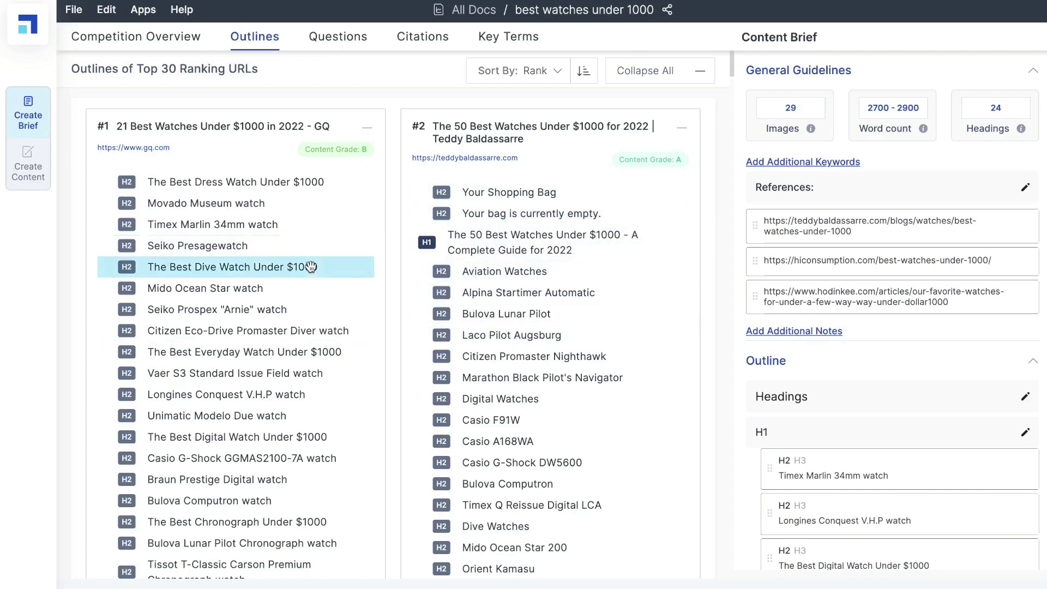
scroll(480, 267, down, 2)
scroll(494, 270, down, 1)
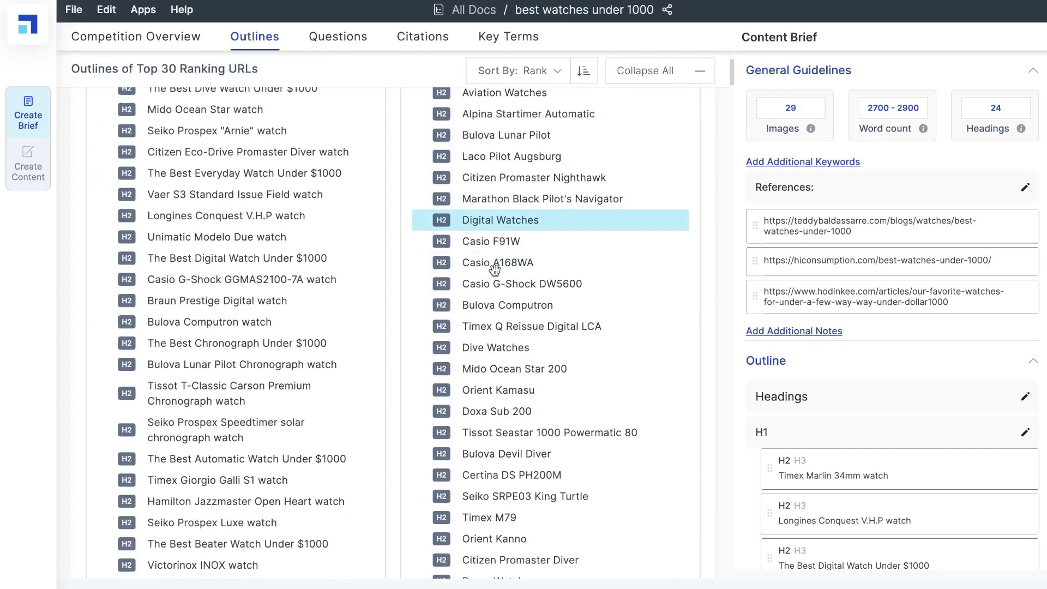
scroll(491, 267, up, 3)
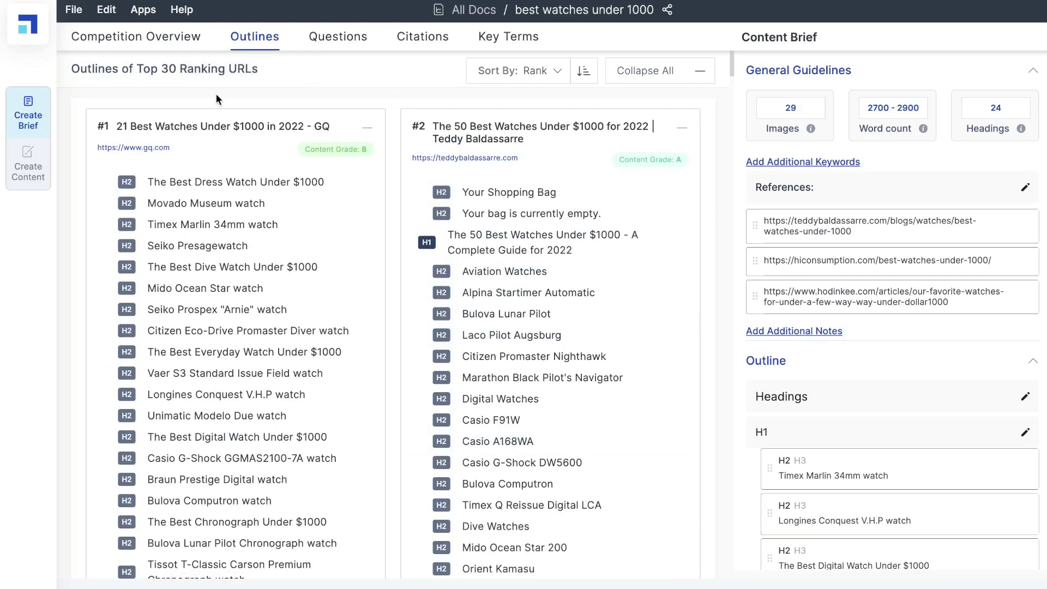
click(158, 43)
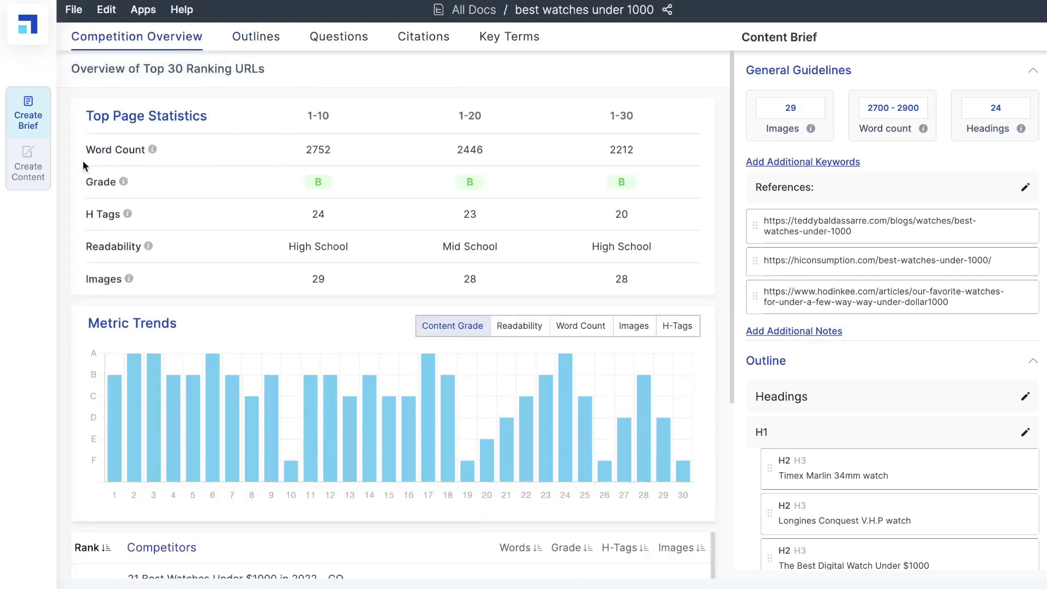
- Open the content editor for the document and review the brief's guidelines, references and outline headings beside it
click(41, 173)
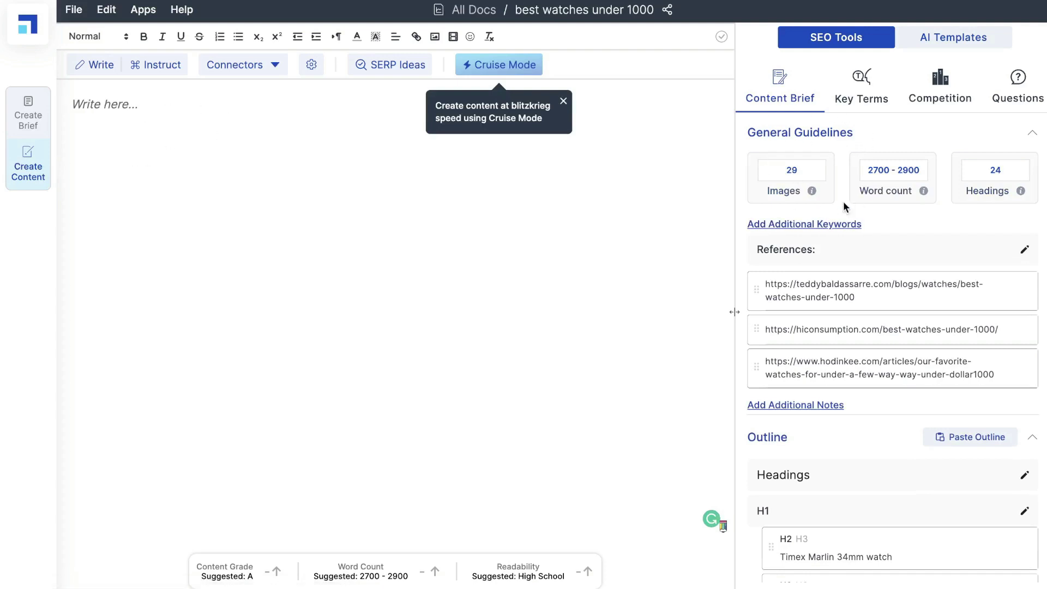
click(37, 122)
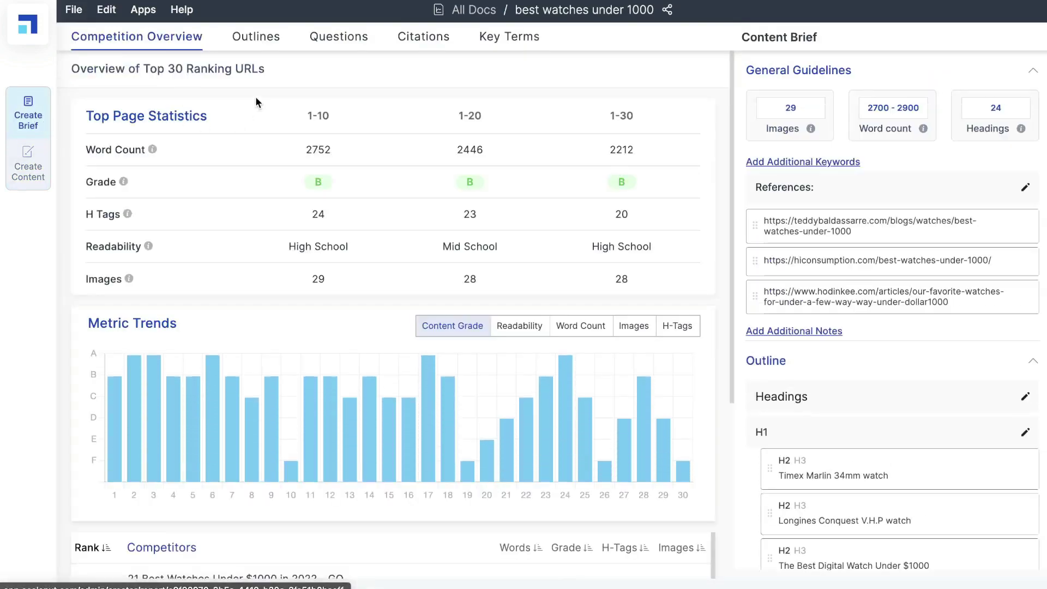
click(28, 166)
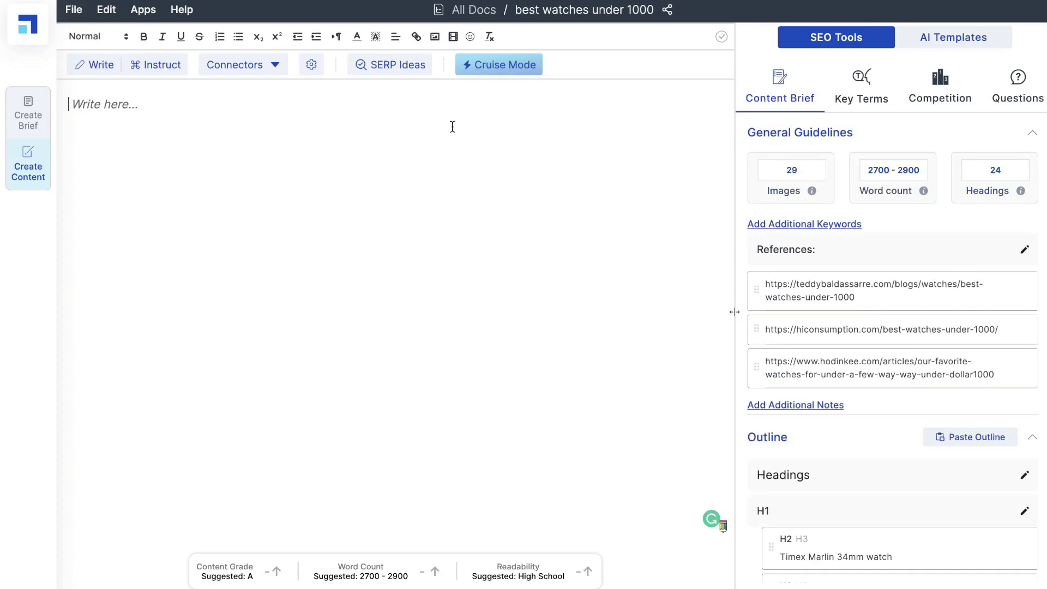
scroll(850, 322, down, 2)
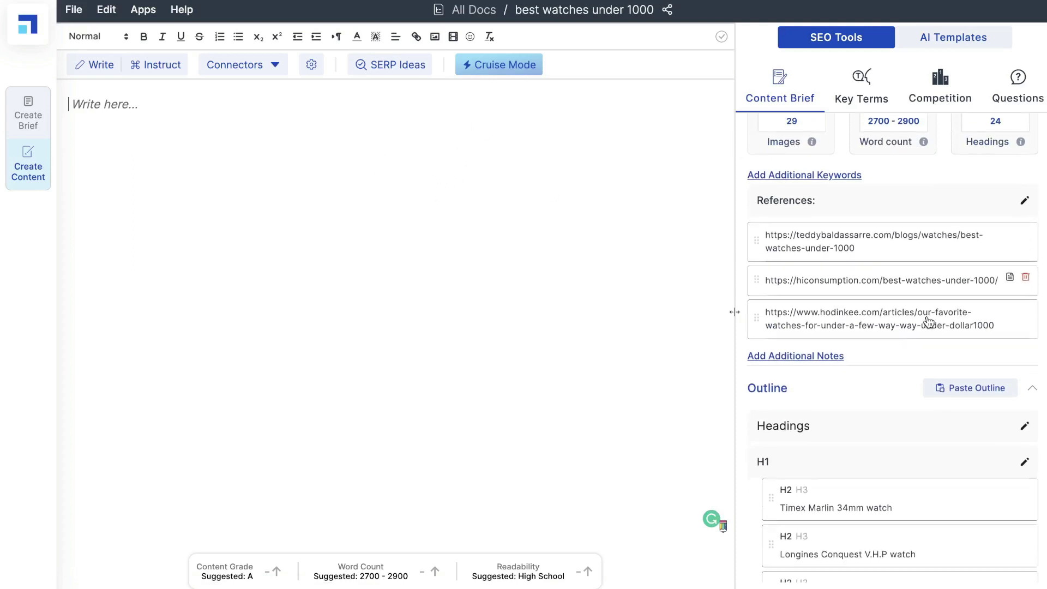
scroll(929, 321, down, 3)
scroll(927, 323, up, 5)
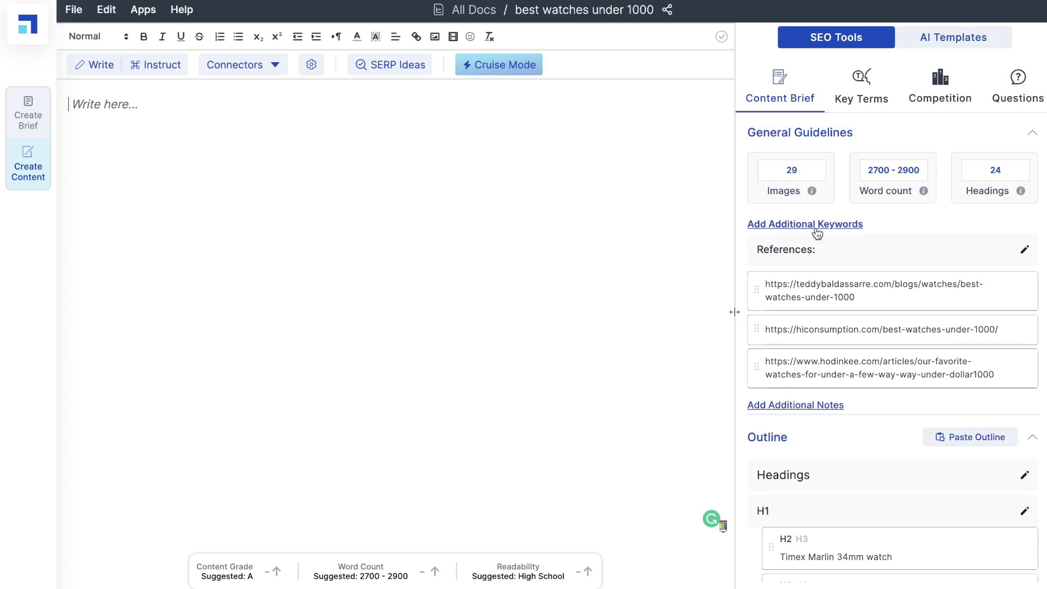
scroll(824, 229, down, 6)
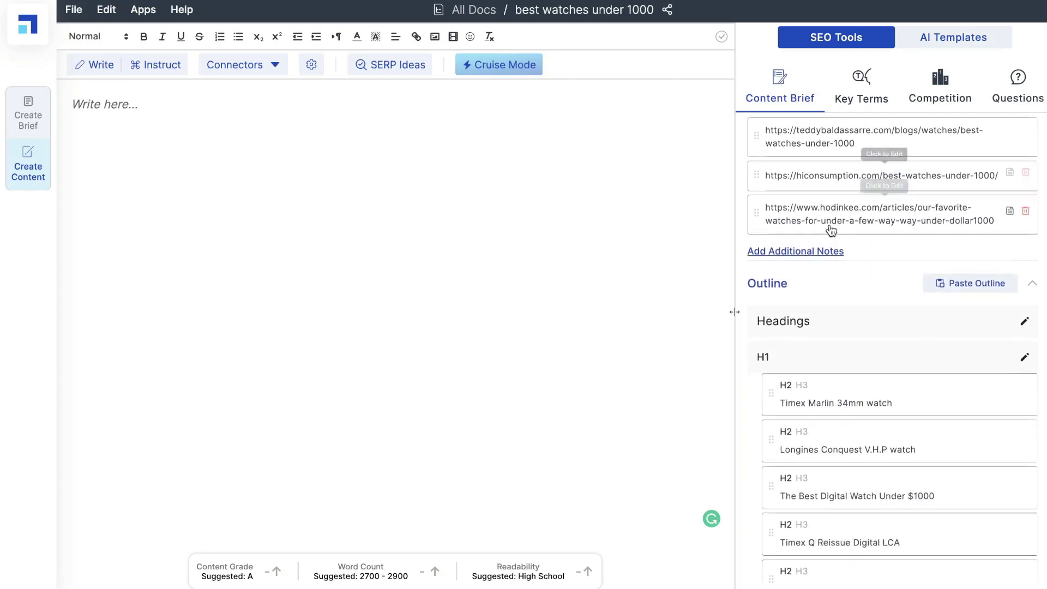
scroll(831, 231, down, 4)
- Examine the key terms and the competing articles available beside the content editor
click(863, 99)
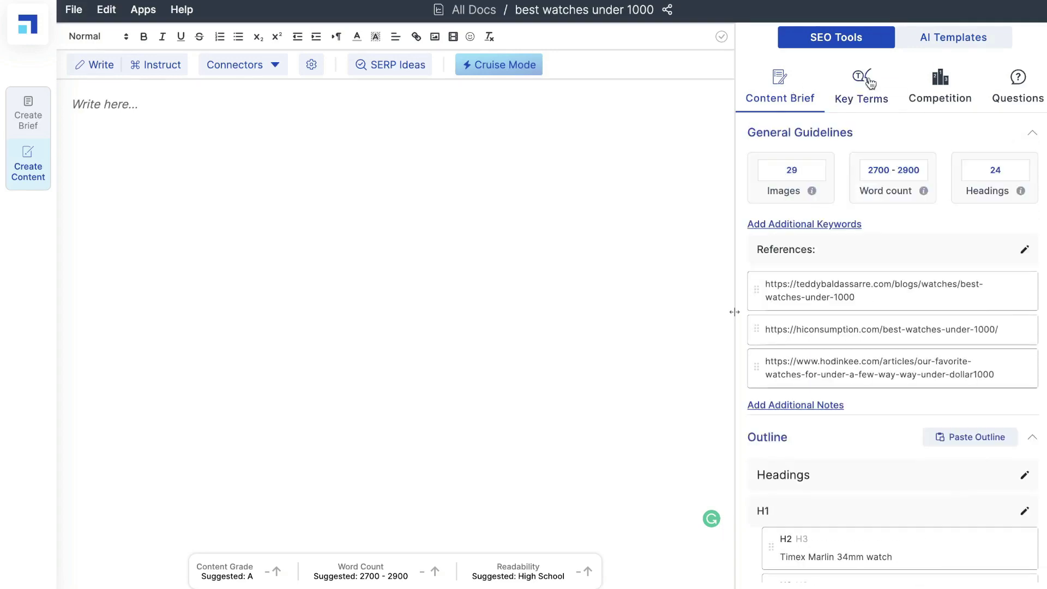
scroll(885, 195, down, 1)
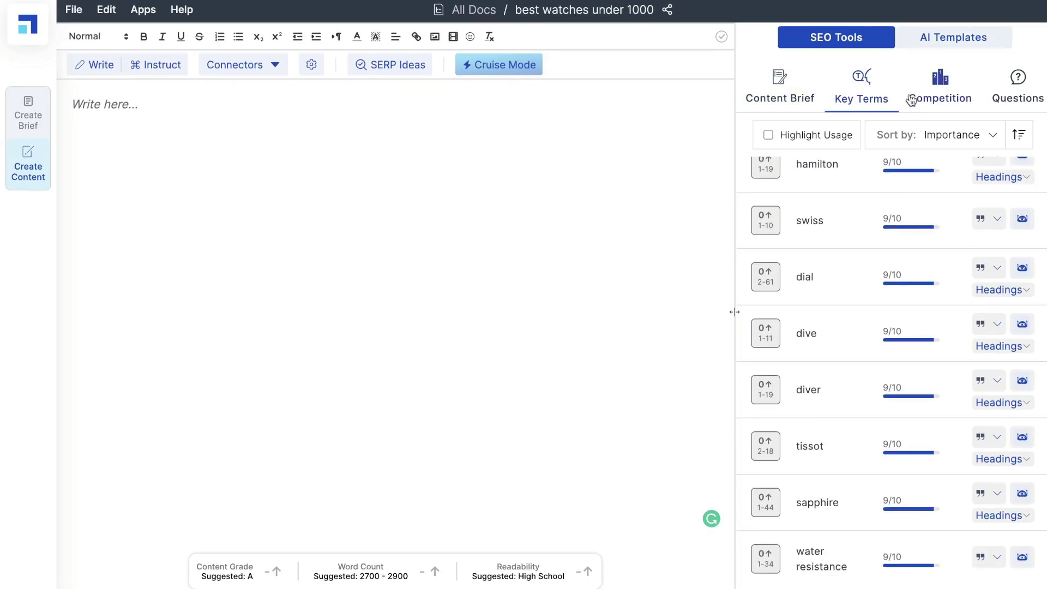
click(929, 96)
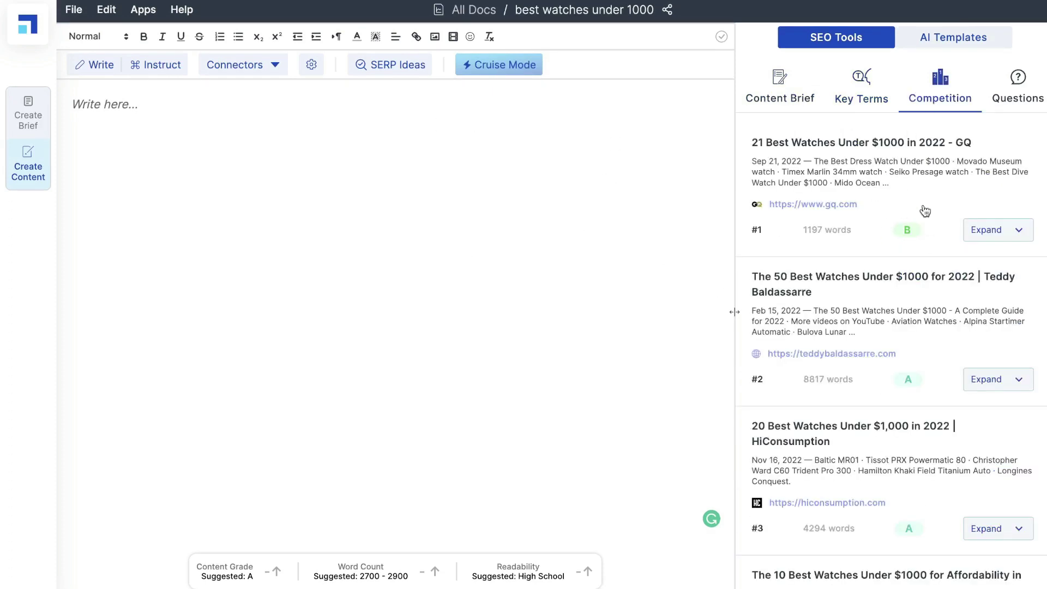
scroll(925, 211, down, 1)
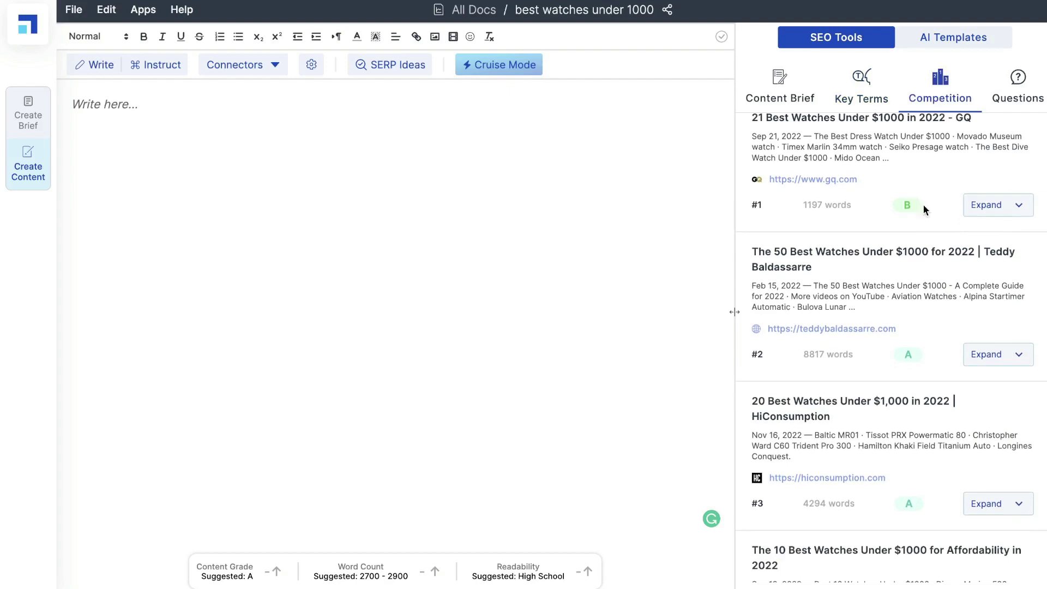
scroll(925, 211, down, 6)
- Look through the Google, Quora and Reddit questions available beside the content editor
click(1007, 97)
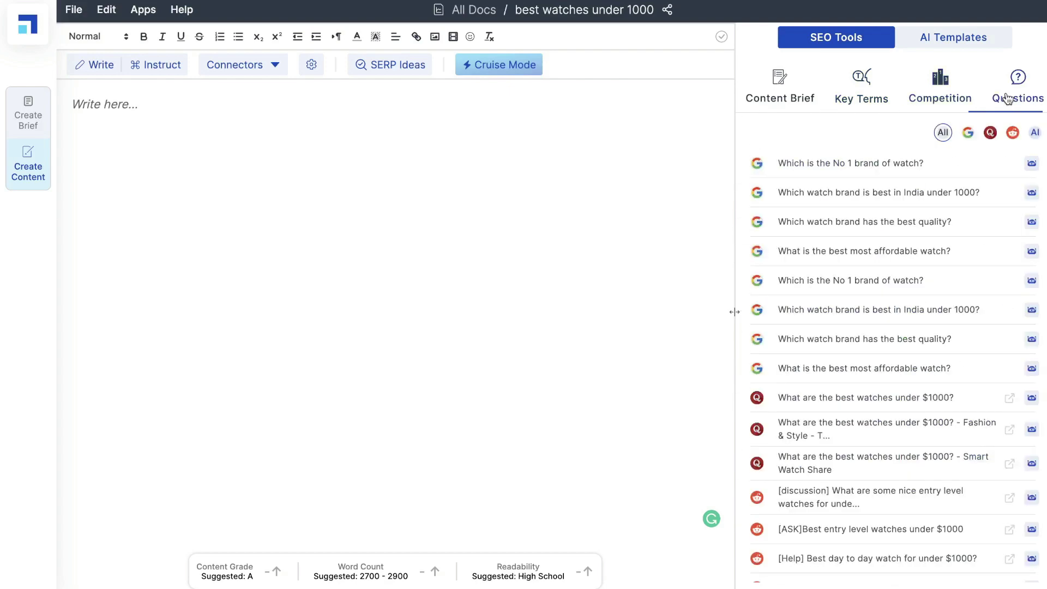
scroll(850, 192, down, 4)
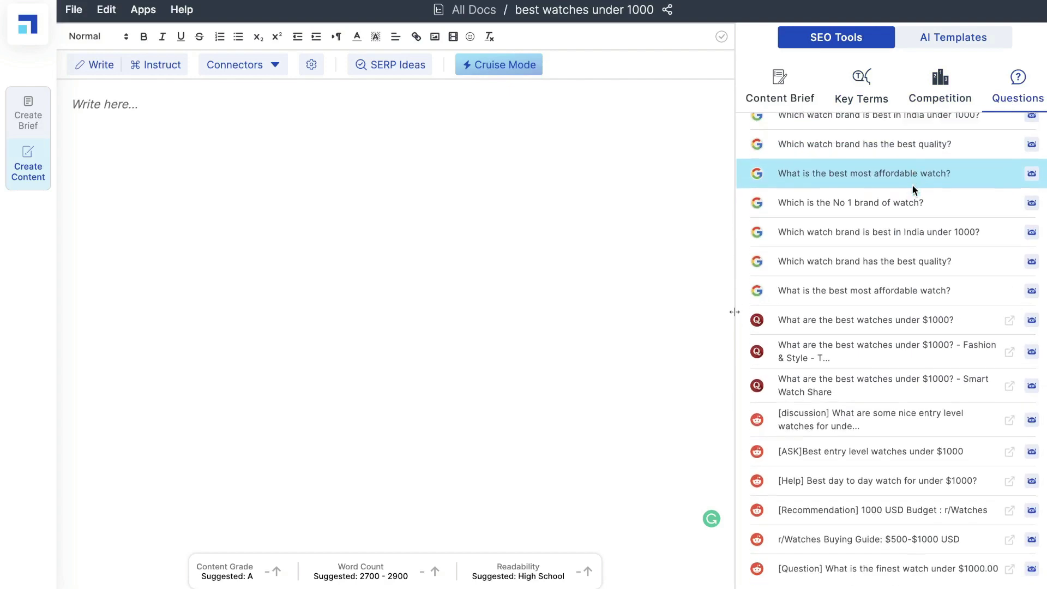
scroll(914, 190, down, 2)
scroll(914, 190, up, 3)
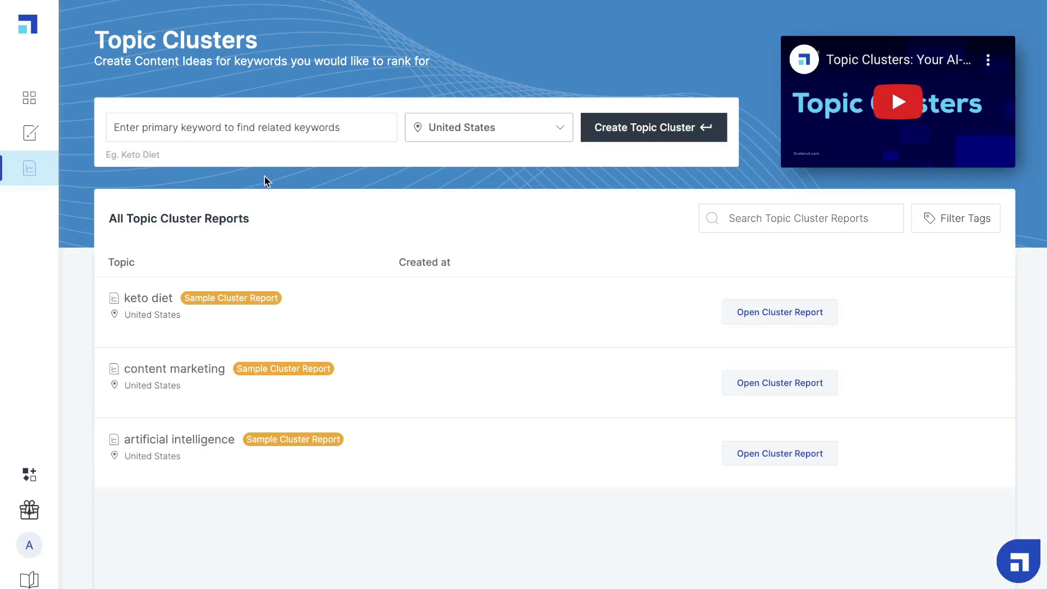
- Create a topic cluster for "affiliate marketing" in the United States and open its cluster report
text(affiliate marketing)
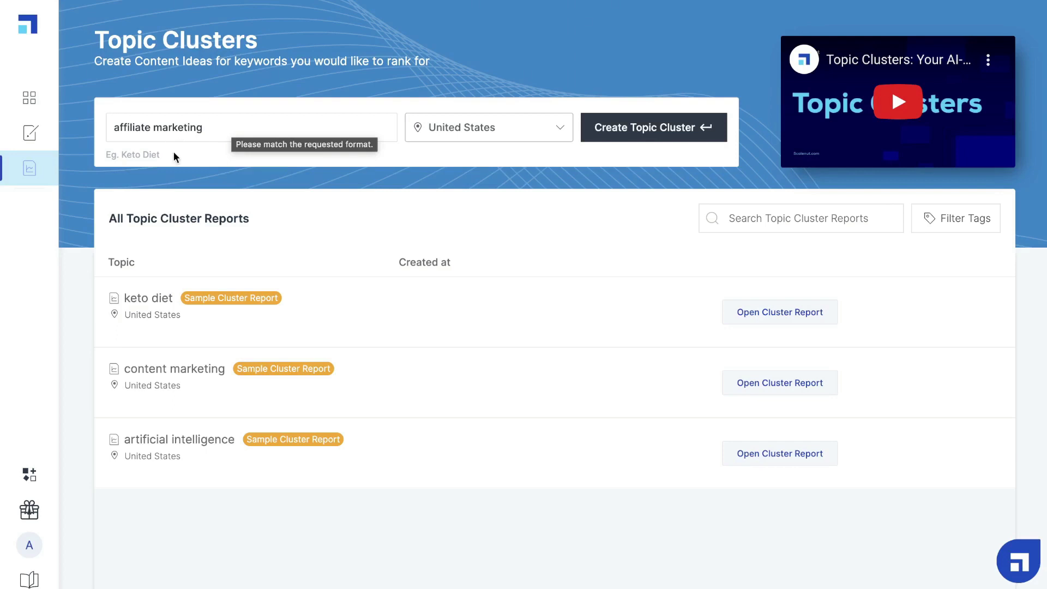
click(615, 125)
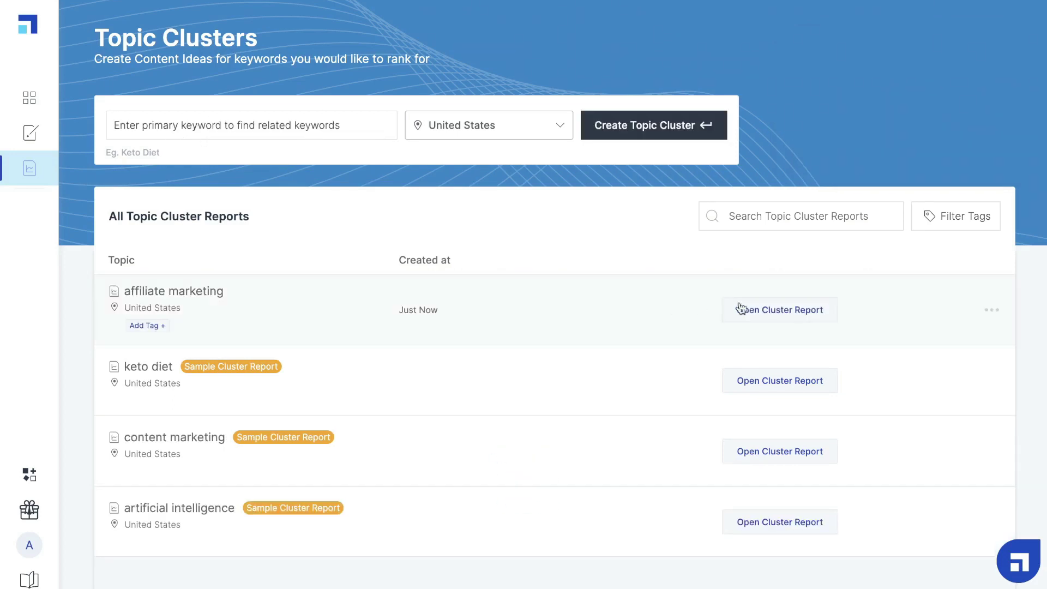
click(741, 309)
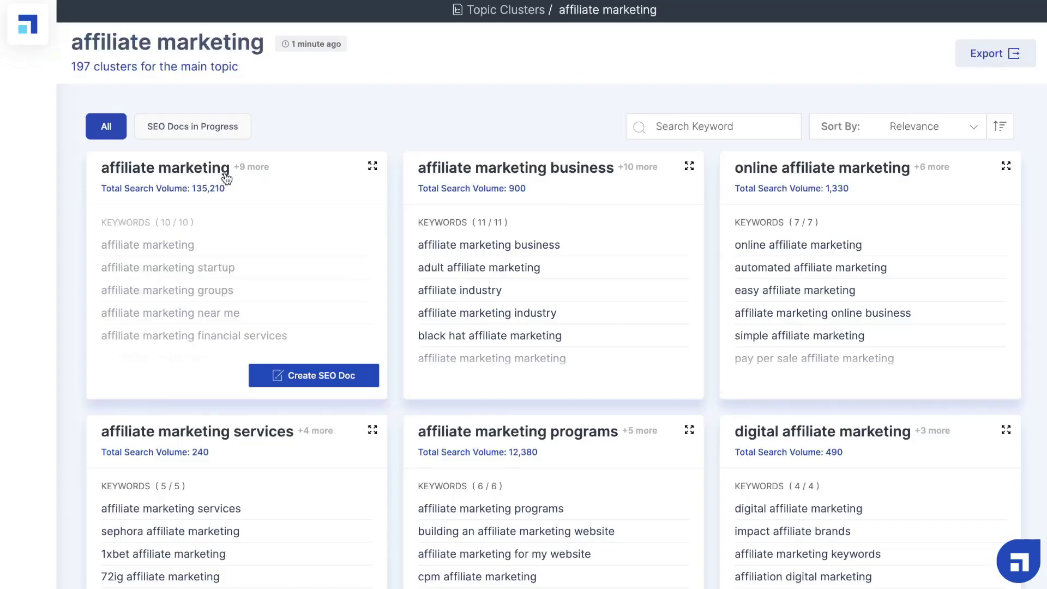
- Look through the affiliate marketing clusters, checking their keywords and total search volumes
scroll(227, 179, down, 1)
scroll(229, 233, down, 1)
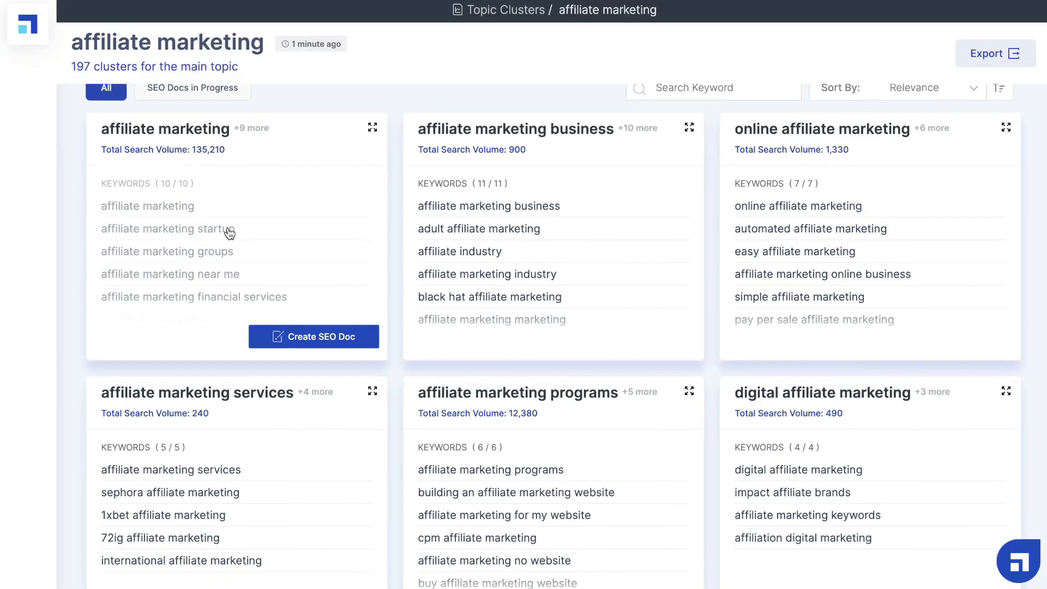
scroll(225, 242, down, 1)
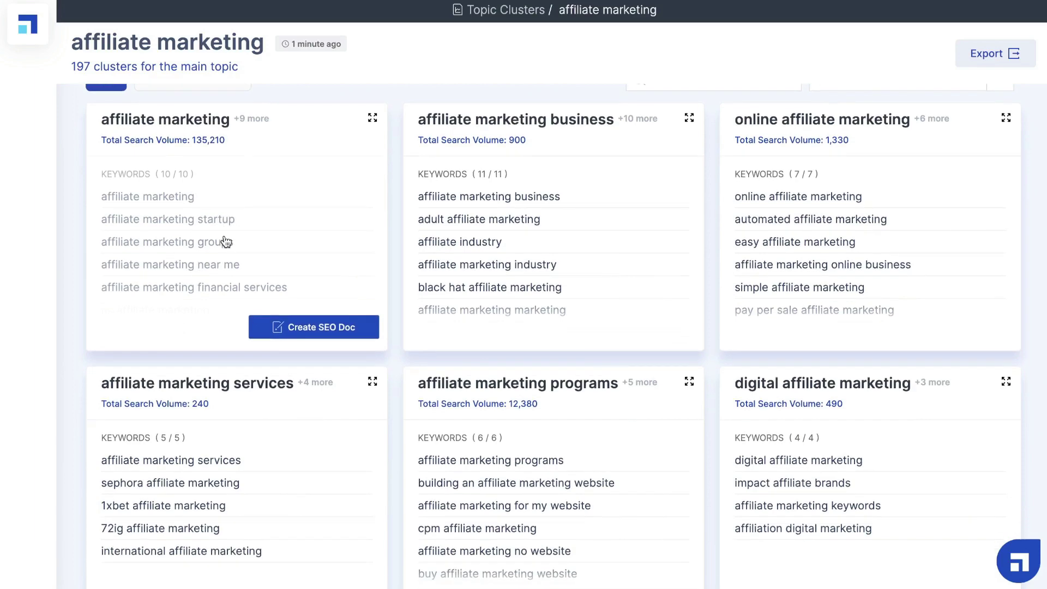
scroll(225, 241, up, 2)
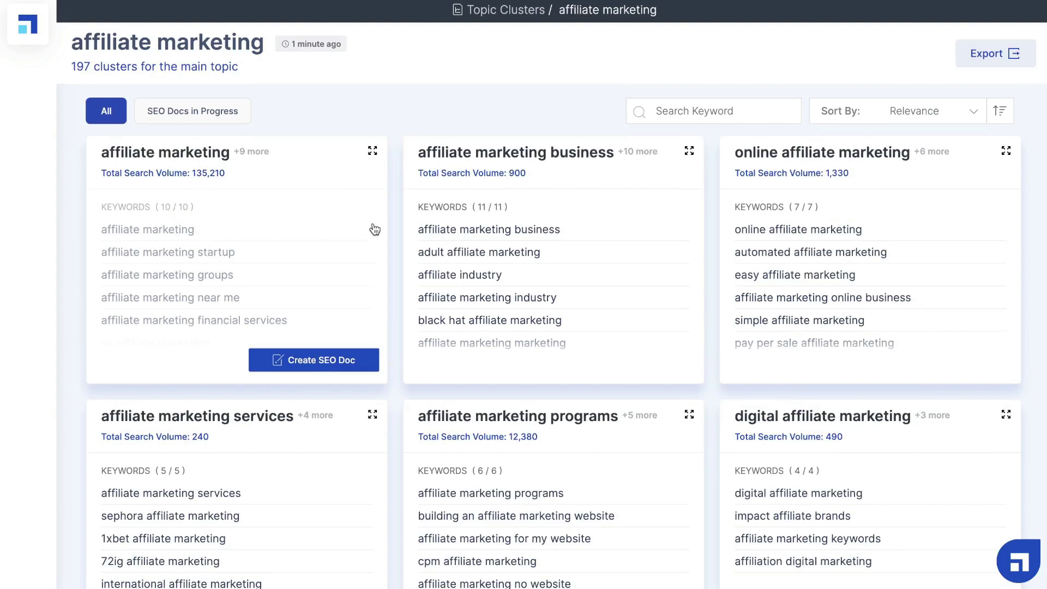
scroll(485, 215, down, 1)
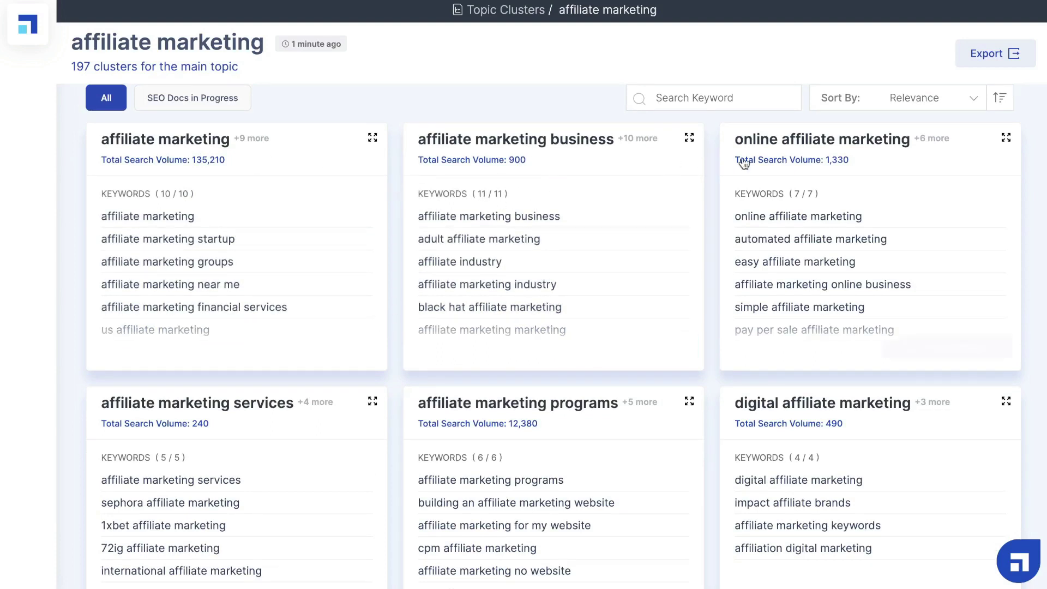
scroll(613, 278, down, 3)
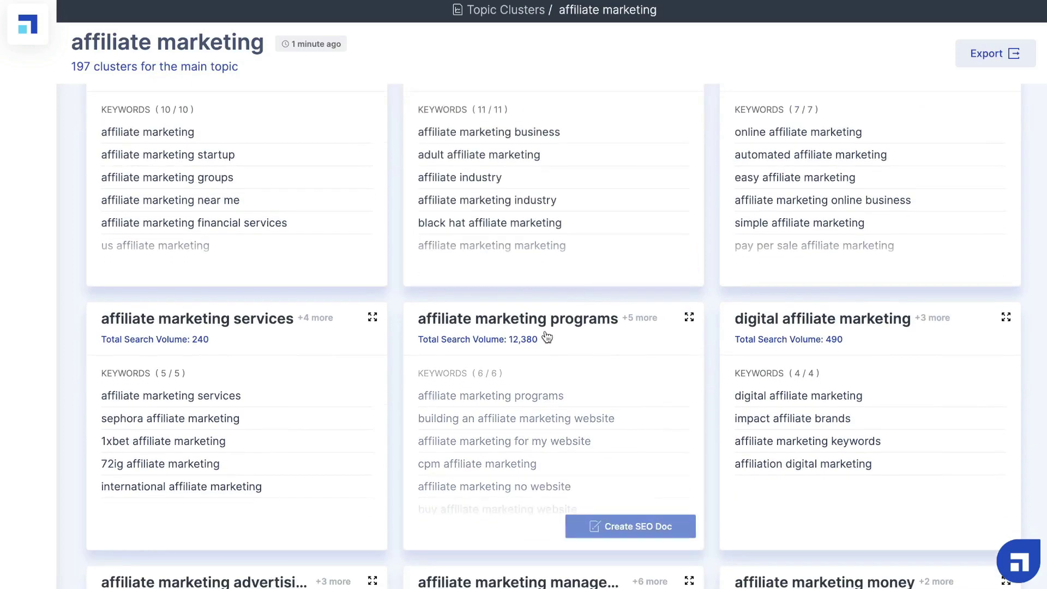
scroll(561, 341, down, 2)
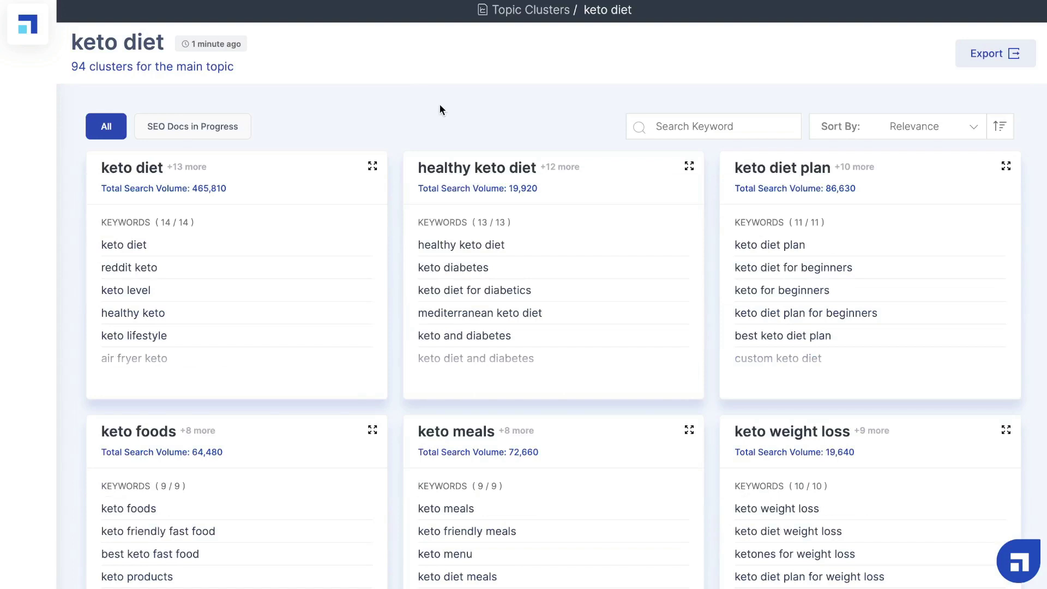
- Browse the keto diet topic clusters and inspect the keyword search volumes of the "vegetarian keto diet" cluster
scroll(439, 109, down, 1)
mouse_move(458, 140)
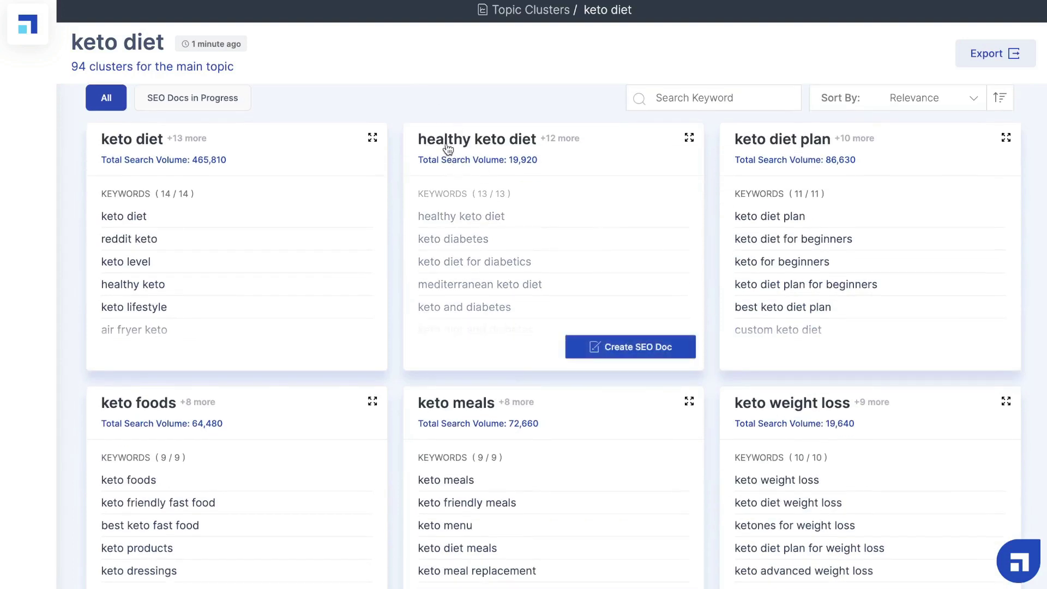
mouse_move(257, 147)
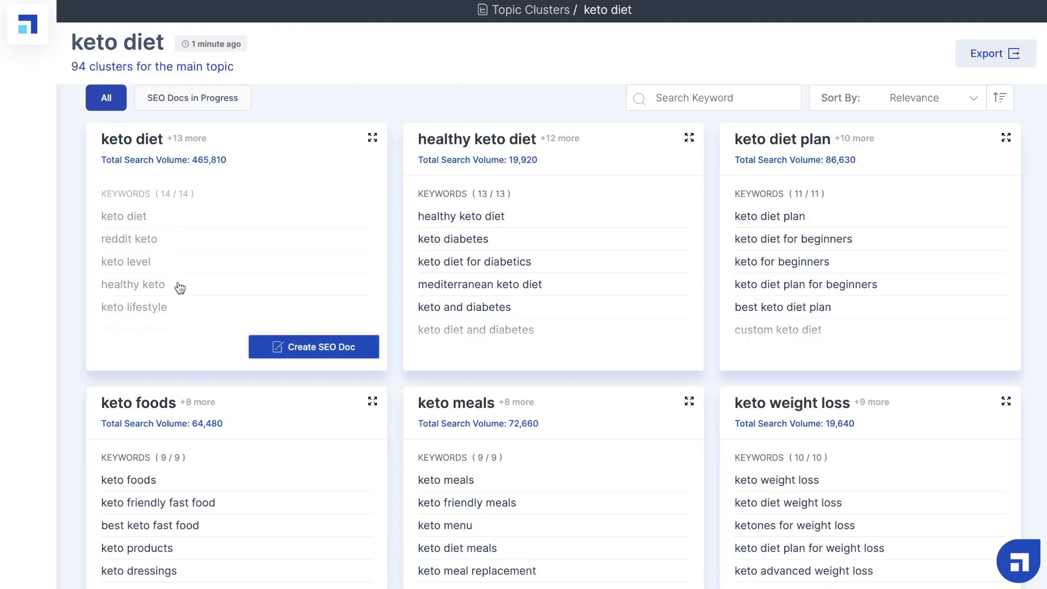
scroll(189, 278, down, 8)
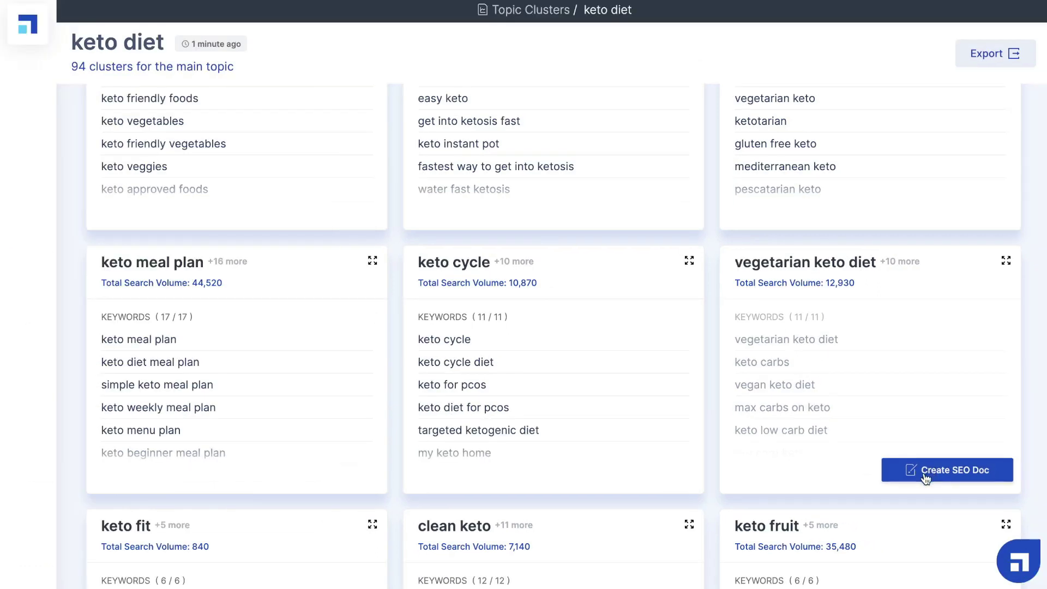
click(931, 472)
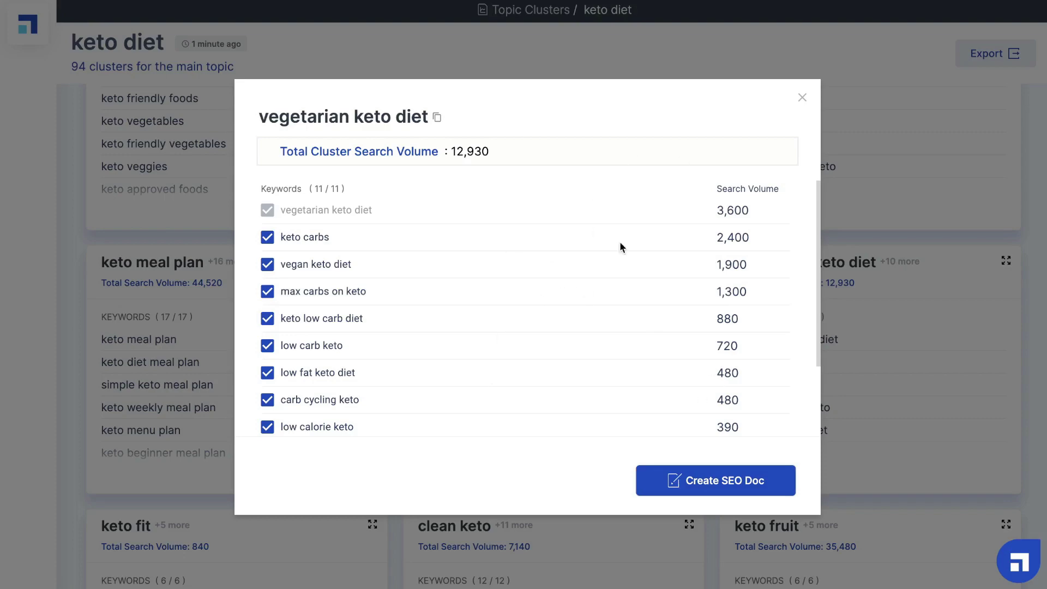
click(802, 97)
- Go back over the first keto diet clusters, reviewing the keywords grouped under "healthy keto diet" and its neighbours
scroll(725, 234, up, 10)
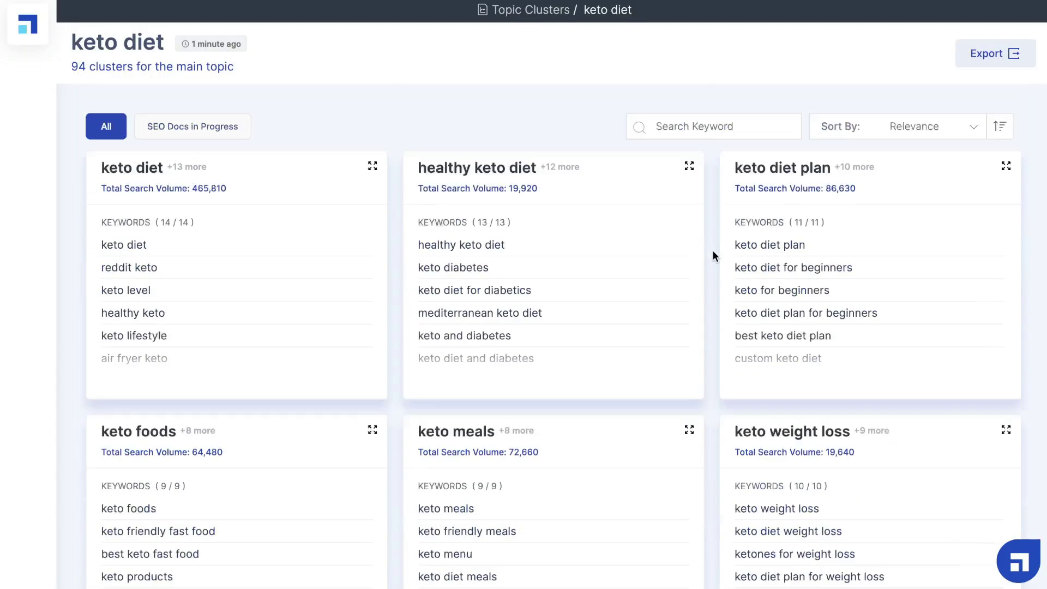
mouse_move(493, 330)
mouse_move(535, 284)
scroll(548, 228, down, 1)
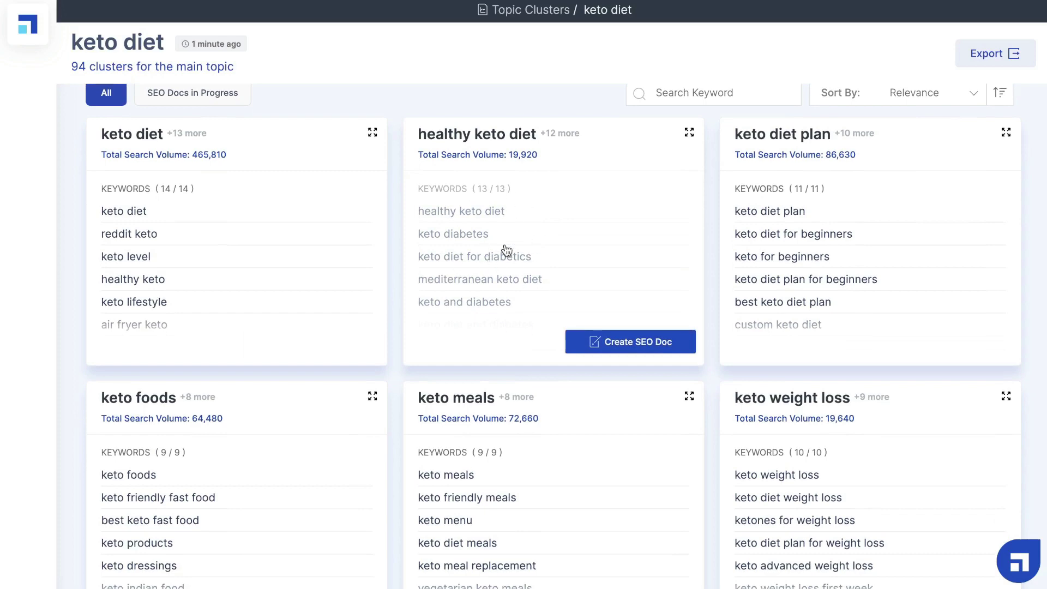
scroll(506, 250, down, 4)
scroll(505, 248, up, 5)
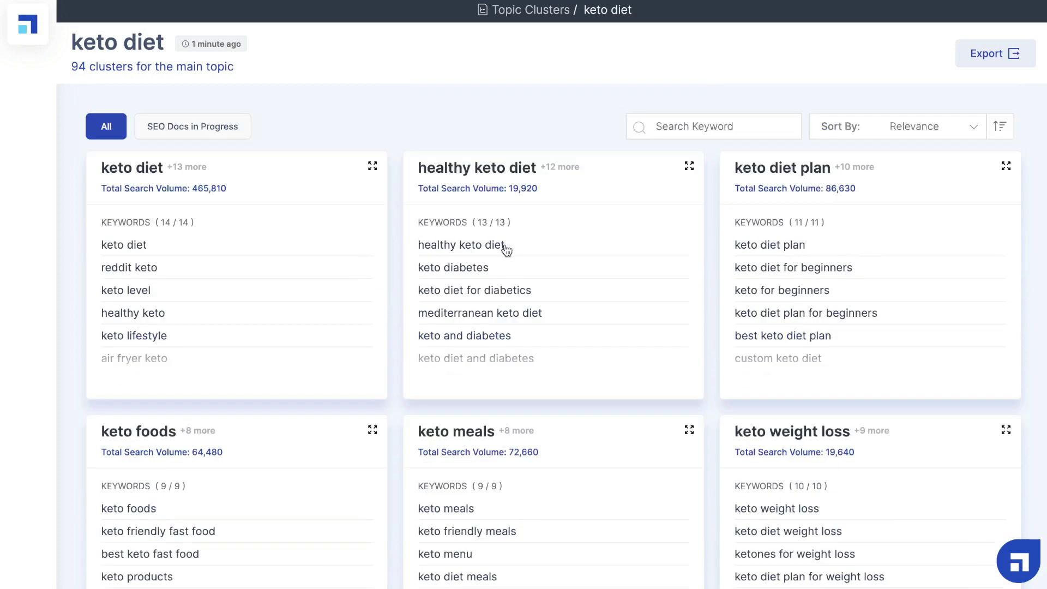